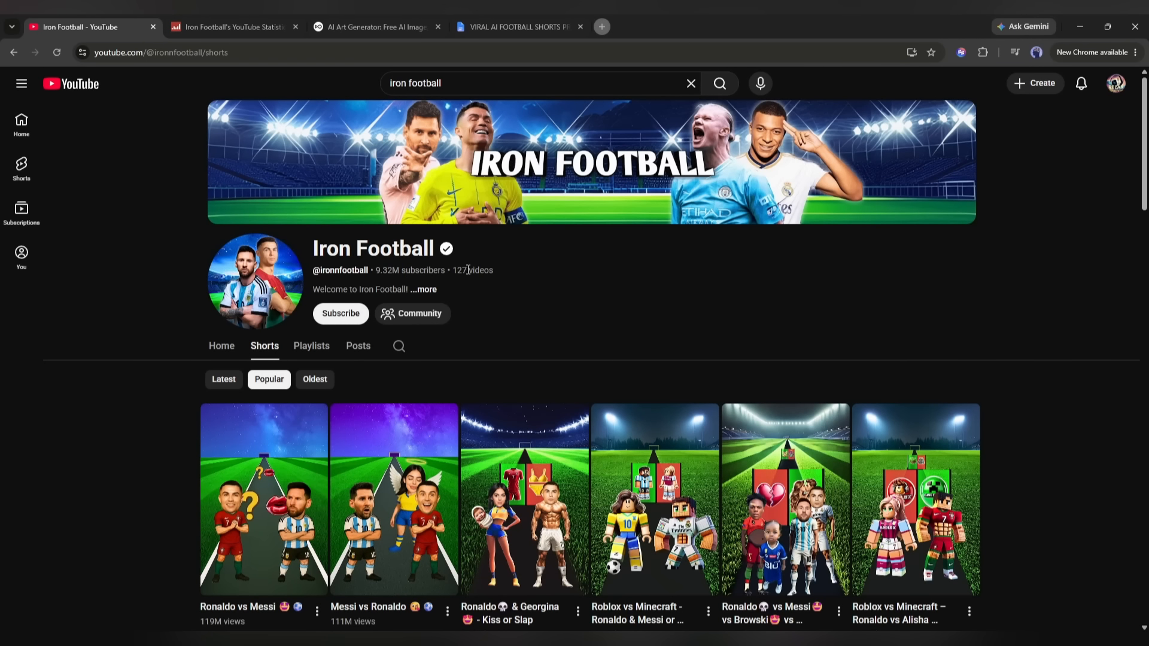
Step: Examine the Iron Football channel's popular Shorts on YouTube and its earnings and daily metrics on Social Blade
scroll(235, 431, "down", 3)
scroll(631, 443, "down", 10)
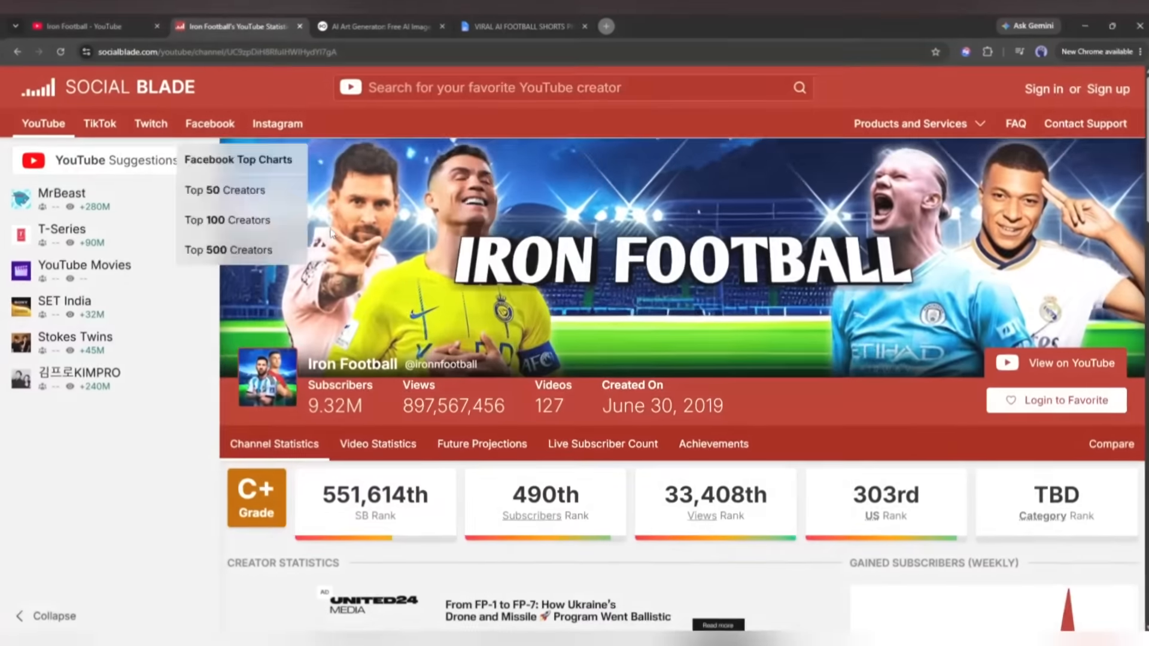
scroll(624, 324, "down", 5)
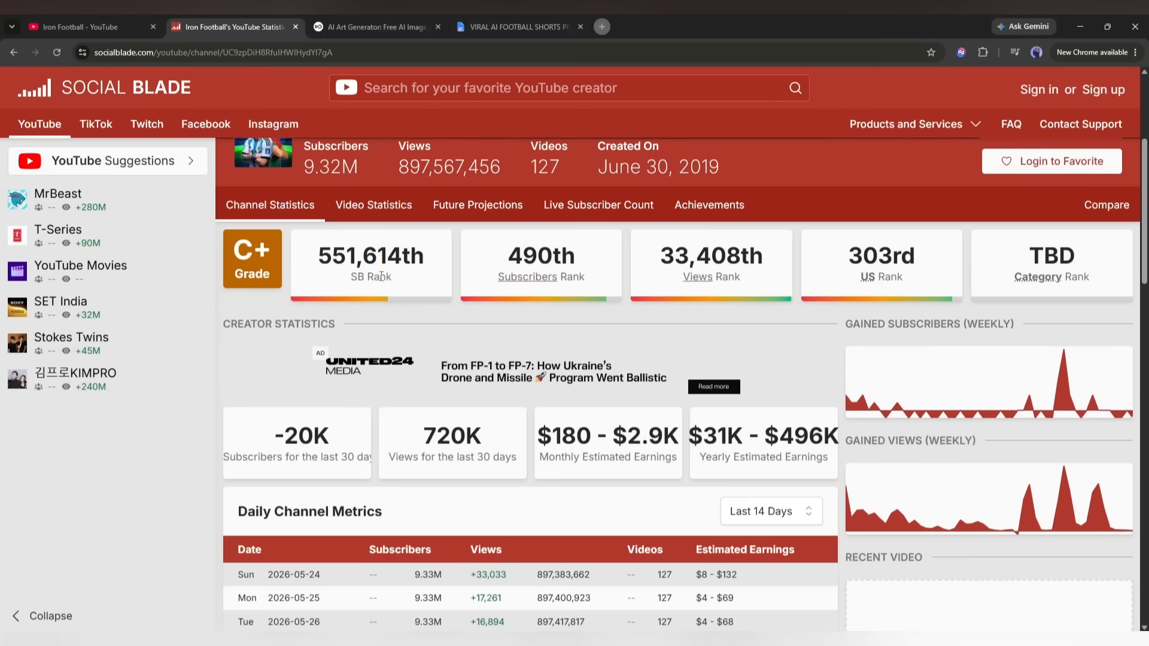
scroll(685, 373, "down", 4)
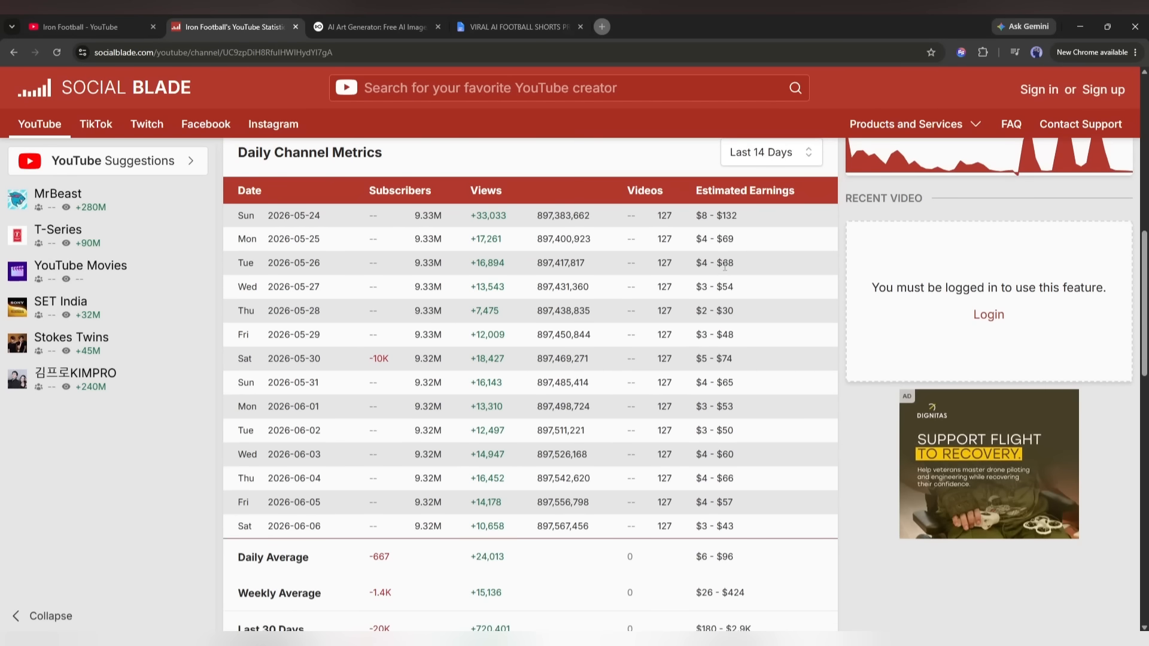
scroll(685, 373, "up", 10)
mouse_move(241, 187)
left_click(126, 25)
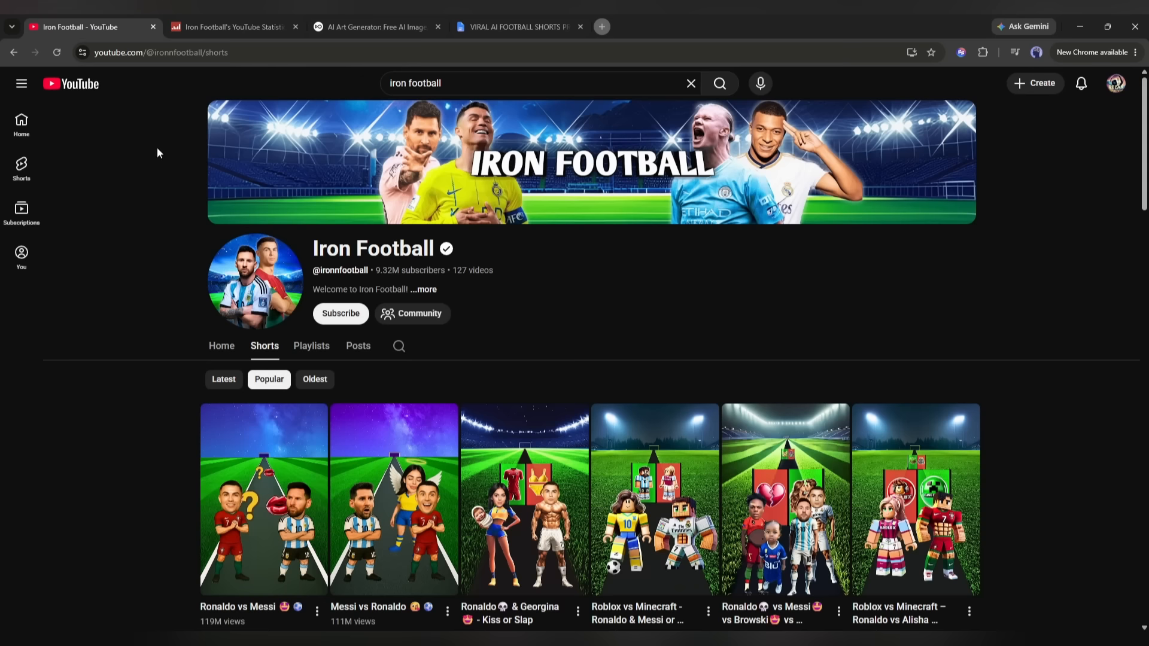
scroll(962, 331, "down", 10)
scroll(962, 331, "up", 10)
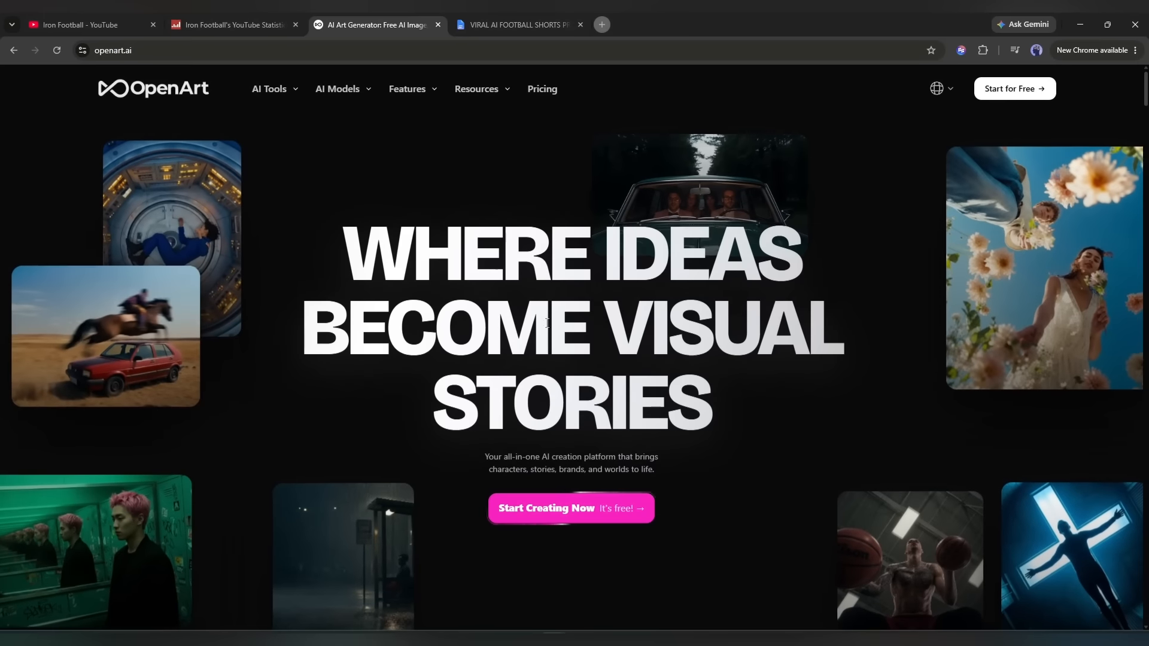
Step: Switch to the OpenArt website and look over its landing page
scroll(626, 316, "down", 5)
scroll(575, 323, "down", 3)
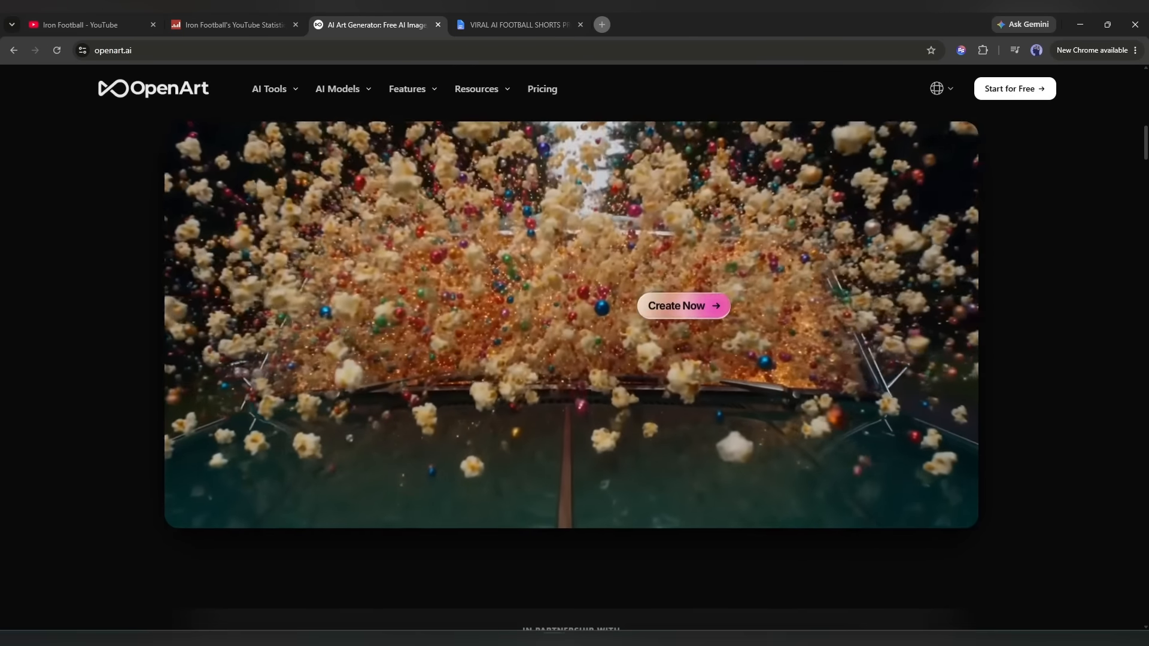
scroll(574, 323, "down", 3)
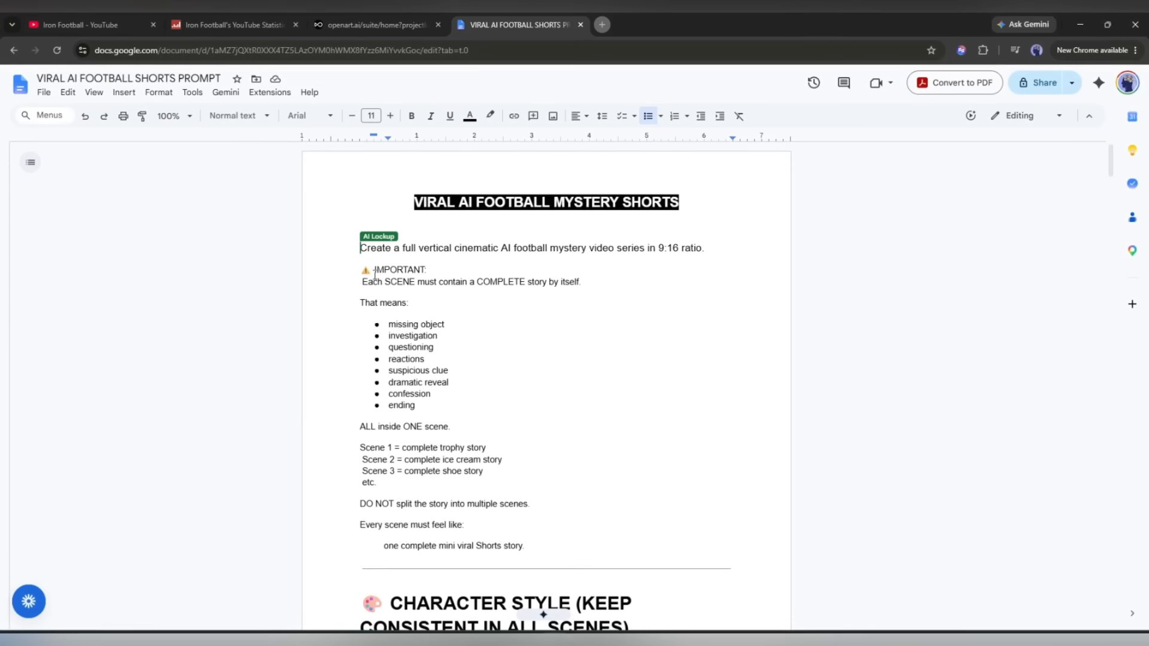
Step: Copy the whole VIRAL AI FOOTBALL SHORTS PROMPT document from Google Docs and submit it as a message in ChatGPT
scroll(375, 274, "down", 4)
scroll(374, 273, "down", 20)
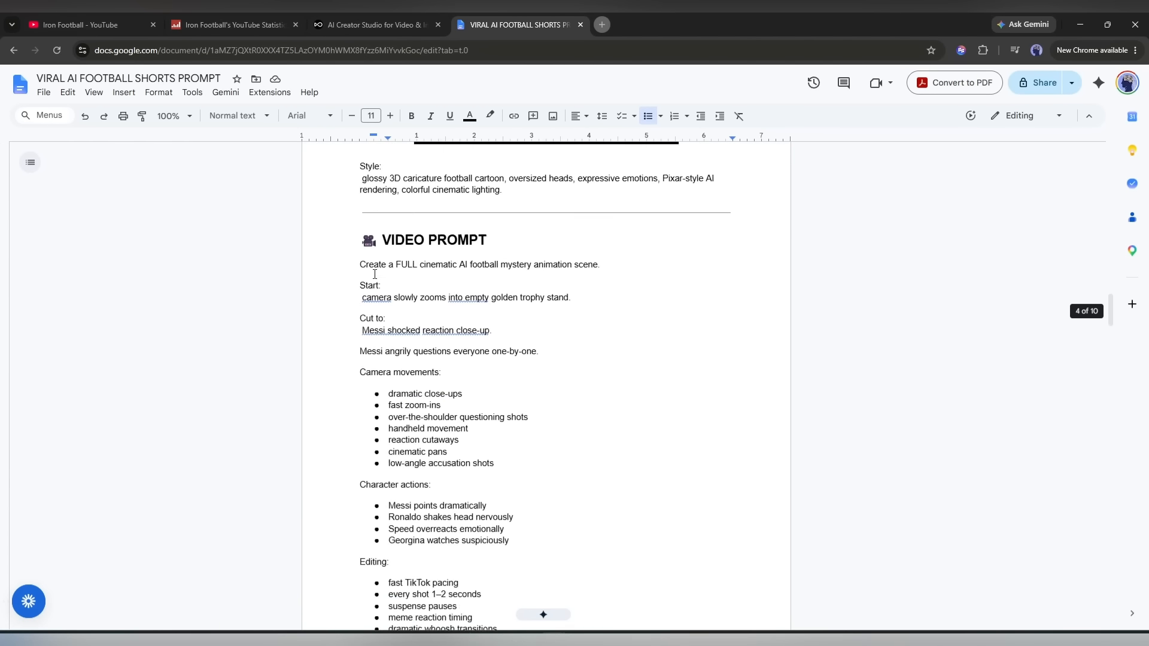
scroll(375, 273, "down", 20)
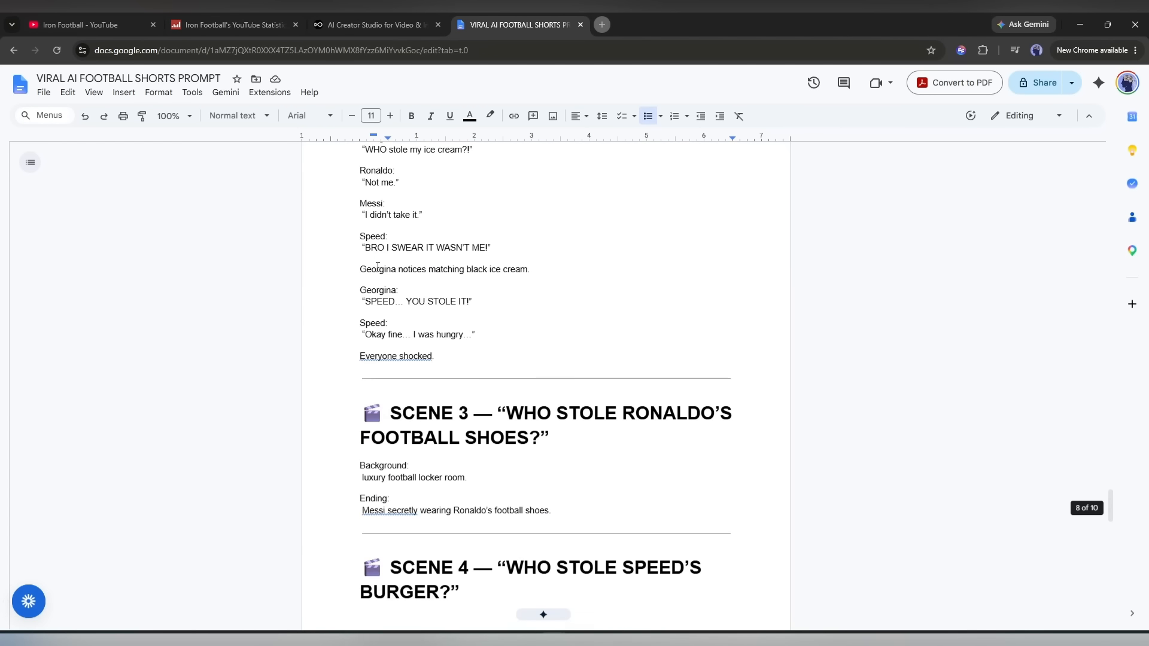
scroll(377, 267, "down", 10)
scroll(377, 266, "up", 6)
key("ctrl+a")
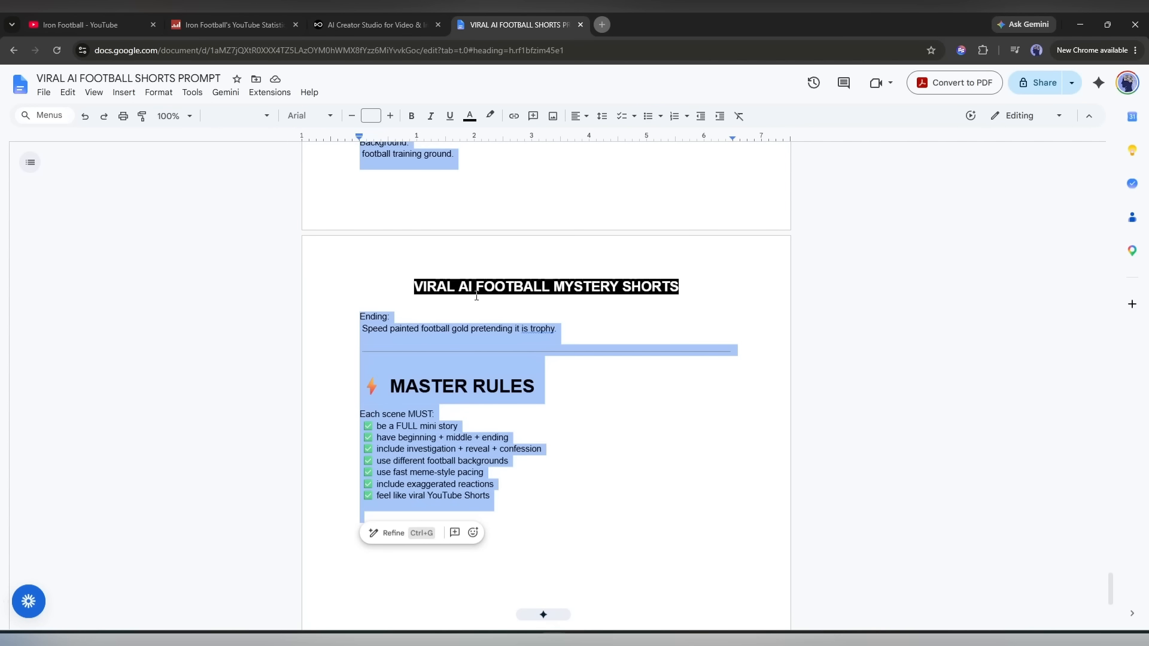
scroll(476, 296, "up", 8)
scroll(477, 296, "up", 10)
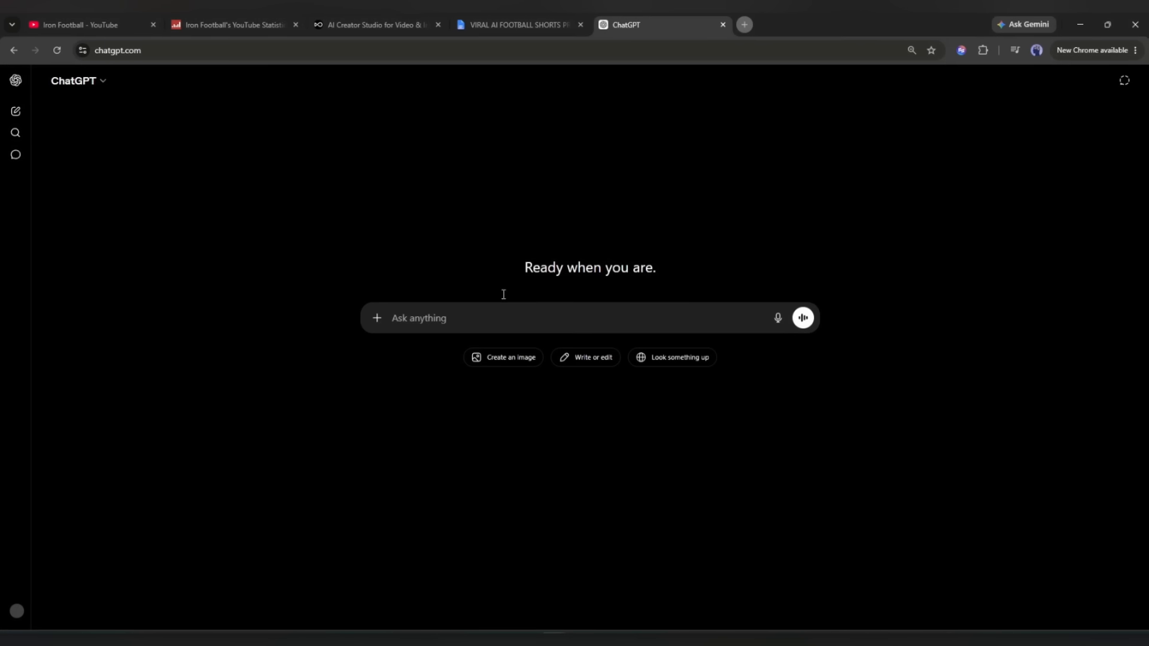
key("ctrl+v")
key("Return")
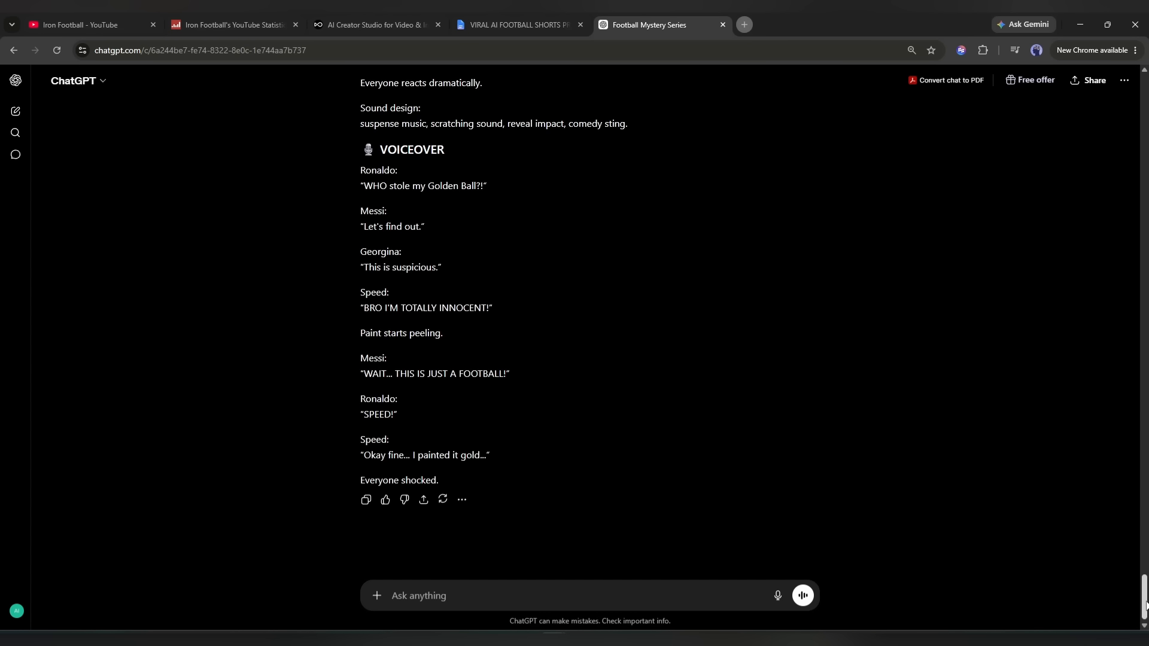
Step: Review the generated football mystery scenes in ChatGPT and find the Scene 3 prompts about Ronaldo's football shoes
left_click_drag(1145, 604, 1146, 221)
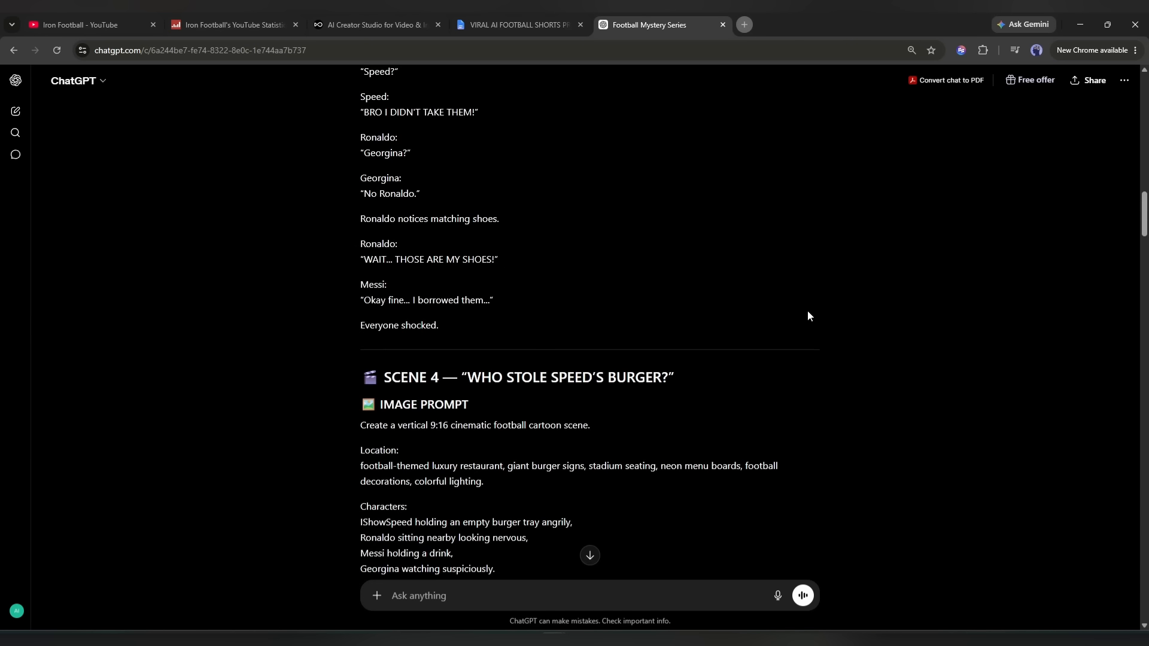
scroll(716, 336, "up", 15)
scroll(716, 337, "down", 4)
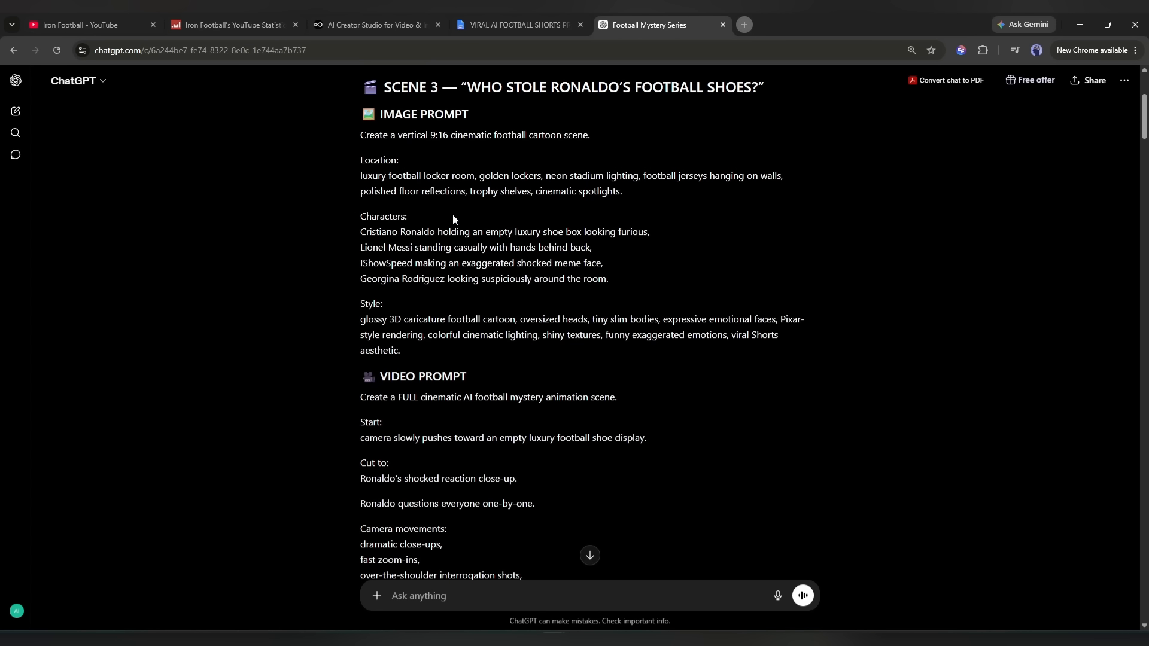
Step: Switch to OpenArt and examine the home page's creation categories, suite tools, latest AI models and inspirations
left_click(378, 18)
scroll(241, 133, "down", 1)
left_click(331, 226)
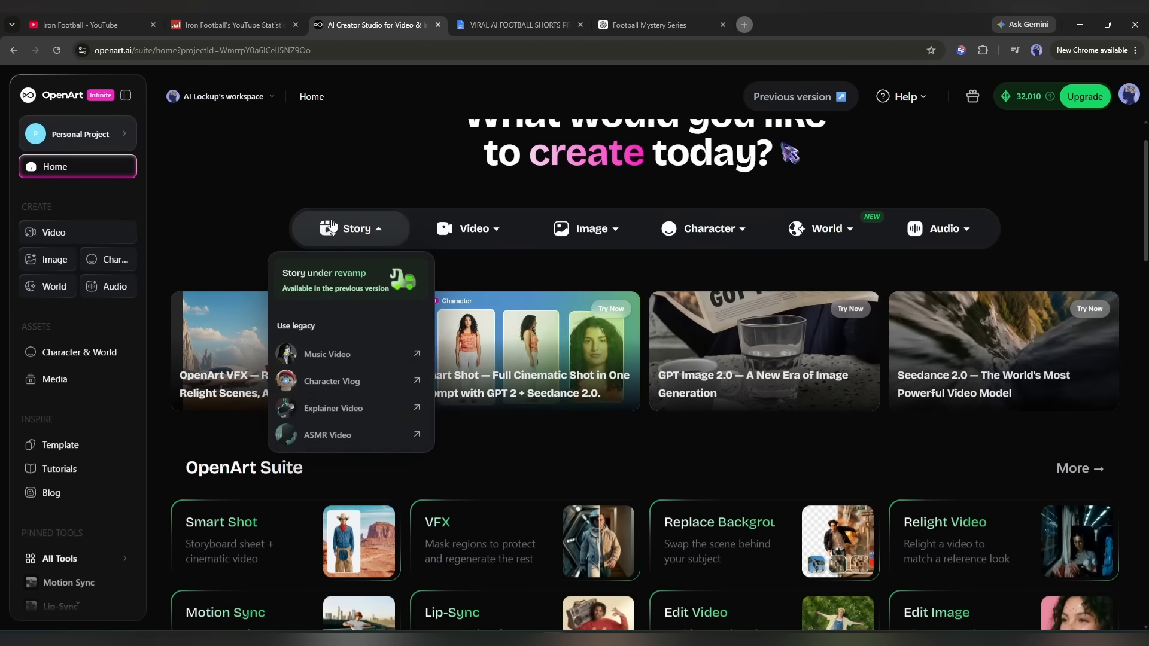
mouse_move(945, 229)
scroll(953, 233, "down", 3)
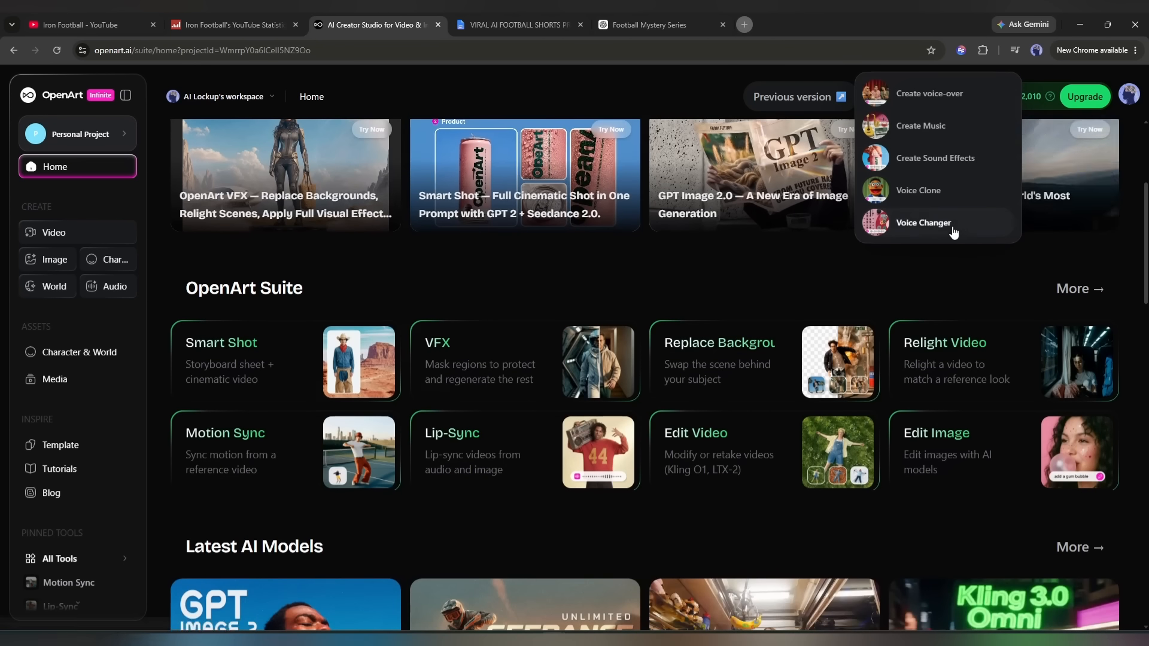
scroll(397, 321, "up", 3)
scroll(267, 393, "down", 3)
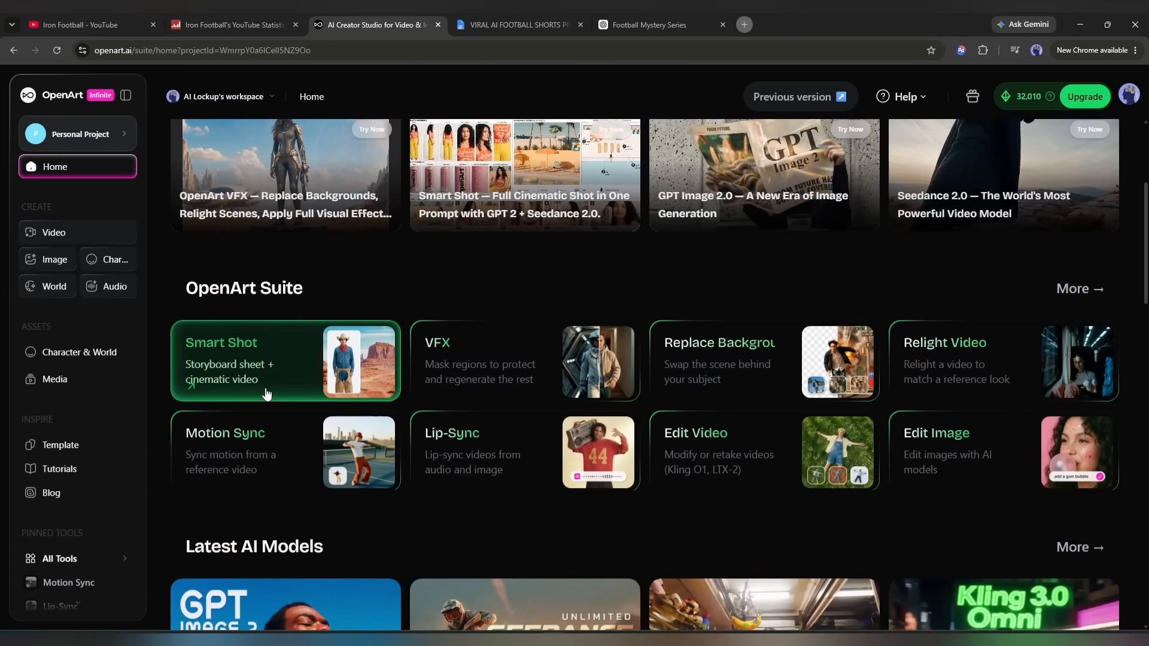
scroll(649, 380, "down", 5)
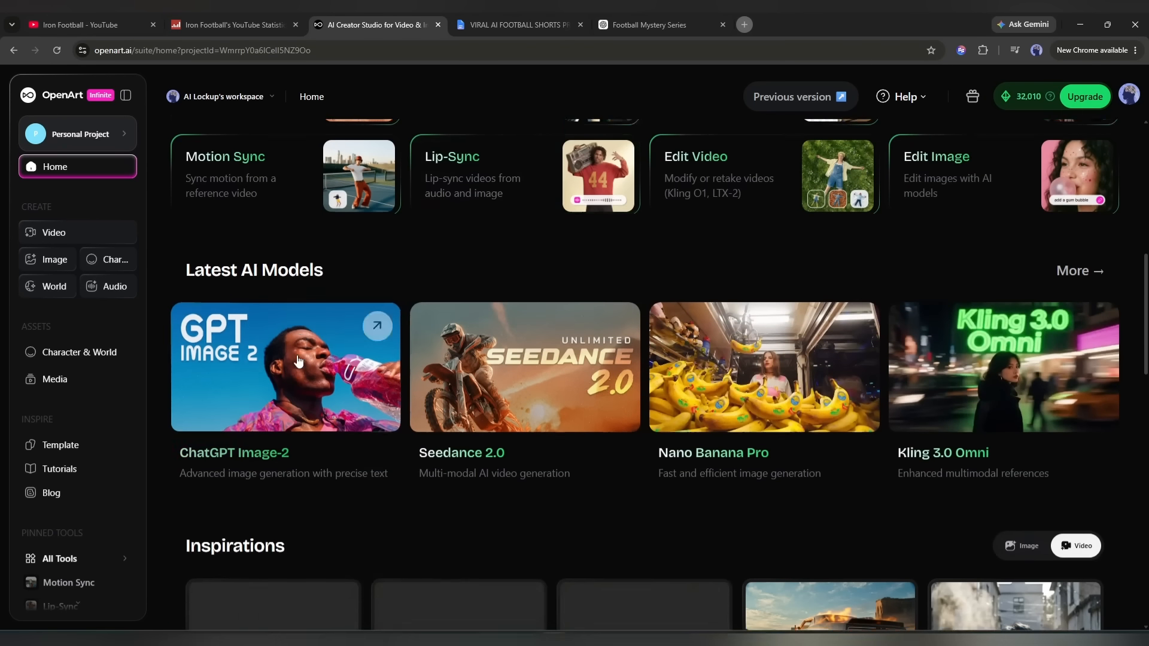
scroll(903, 449, "down", 5)
scroll(536, 491, "up", 8)
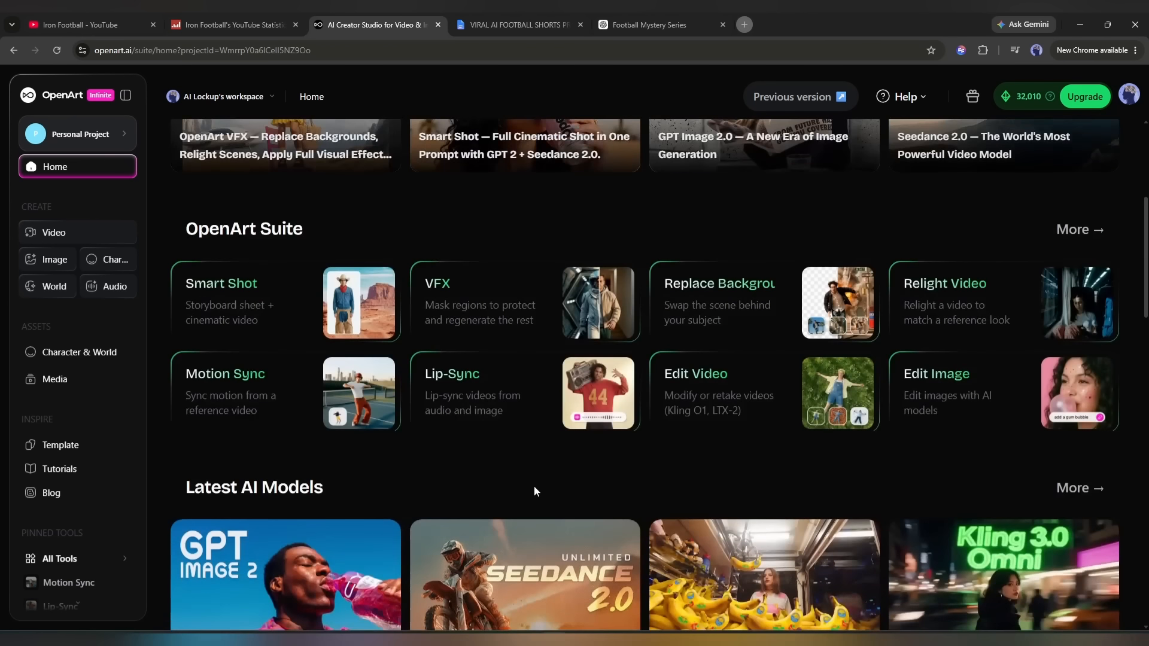
Step: Open OpenArt's Create Image tool and clear the existing image description
scroll(535, 491, "up", 5)
left_click(590, 289)
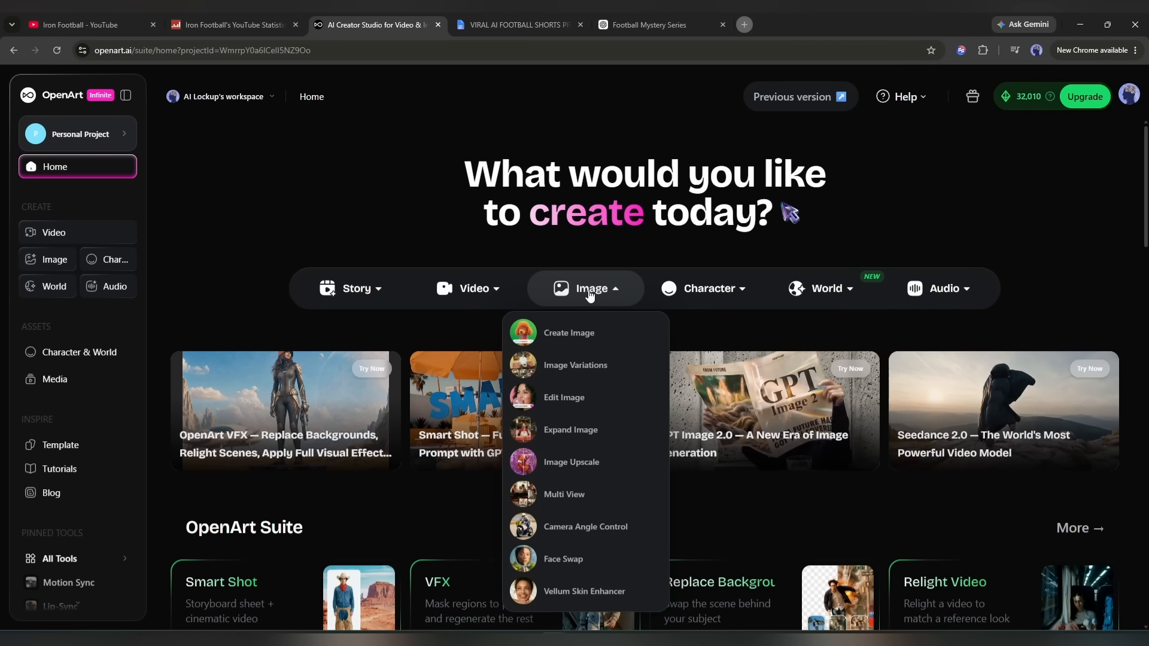
left_click(584, 332)
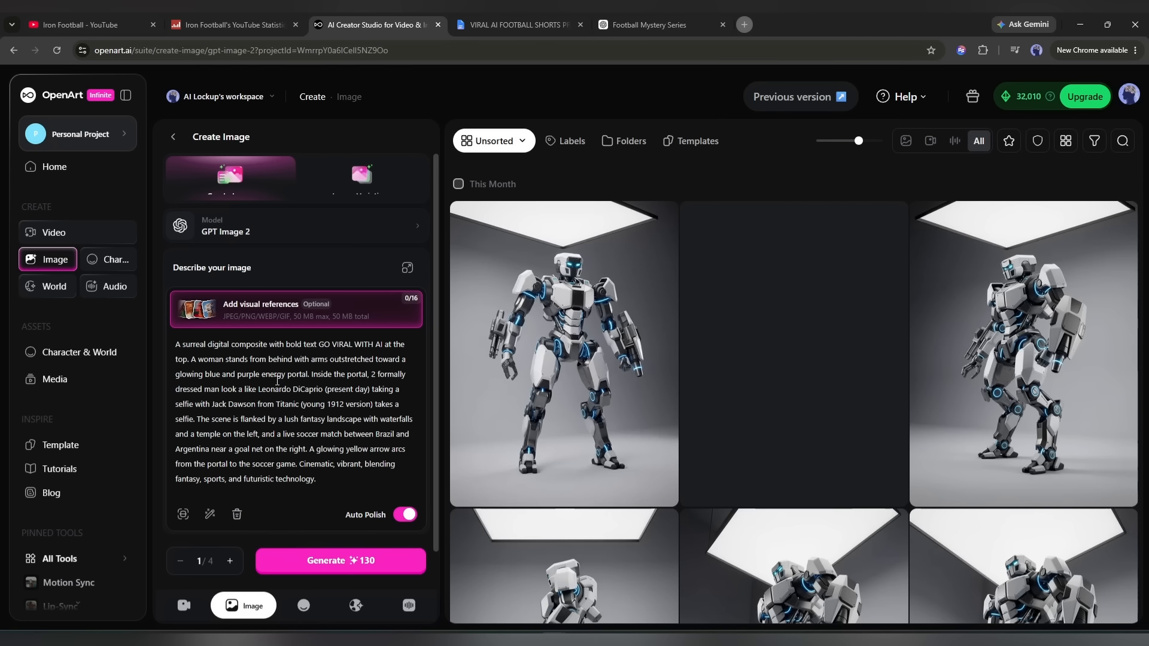
triple_click(277, 381)
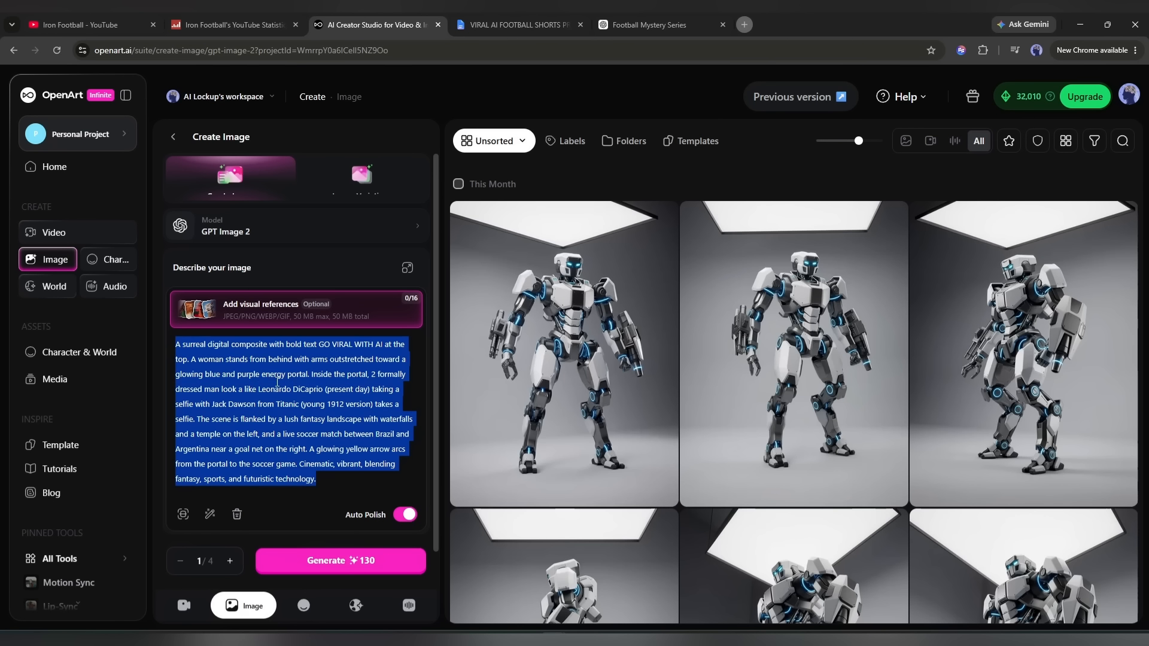
key("BackSpace")
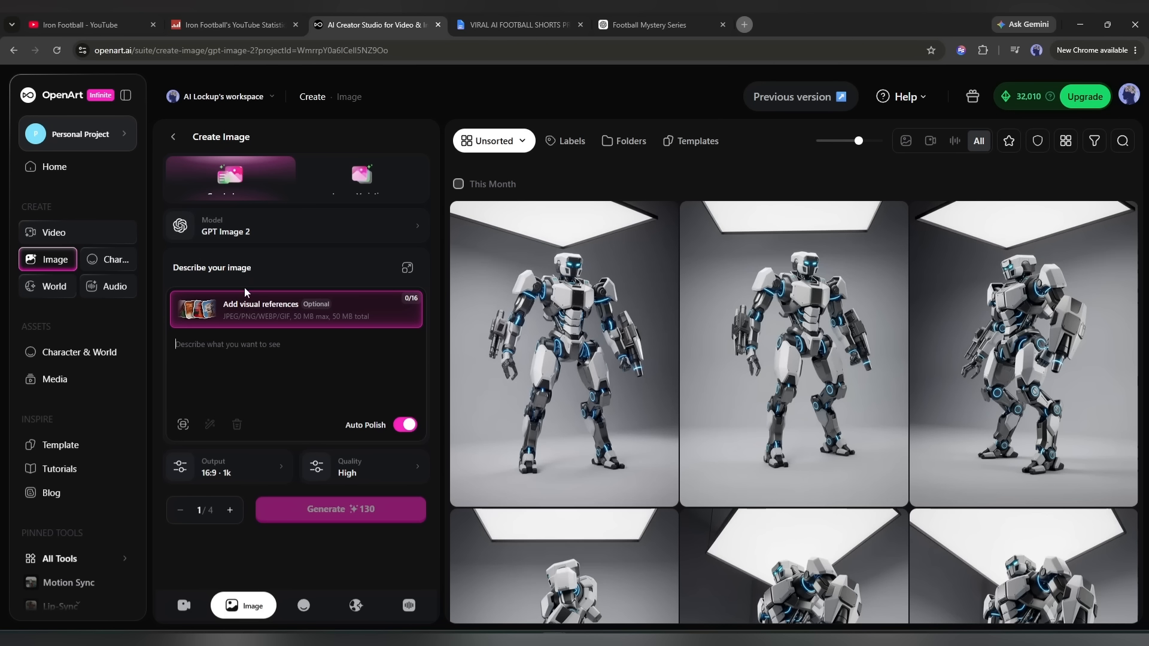
Step: Browse the available image models and choose GPT Image 2
left_click(242, 224)
scroll(622, 419, "down", 5)
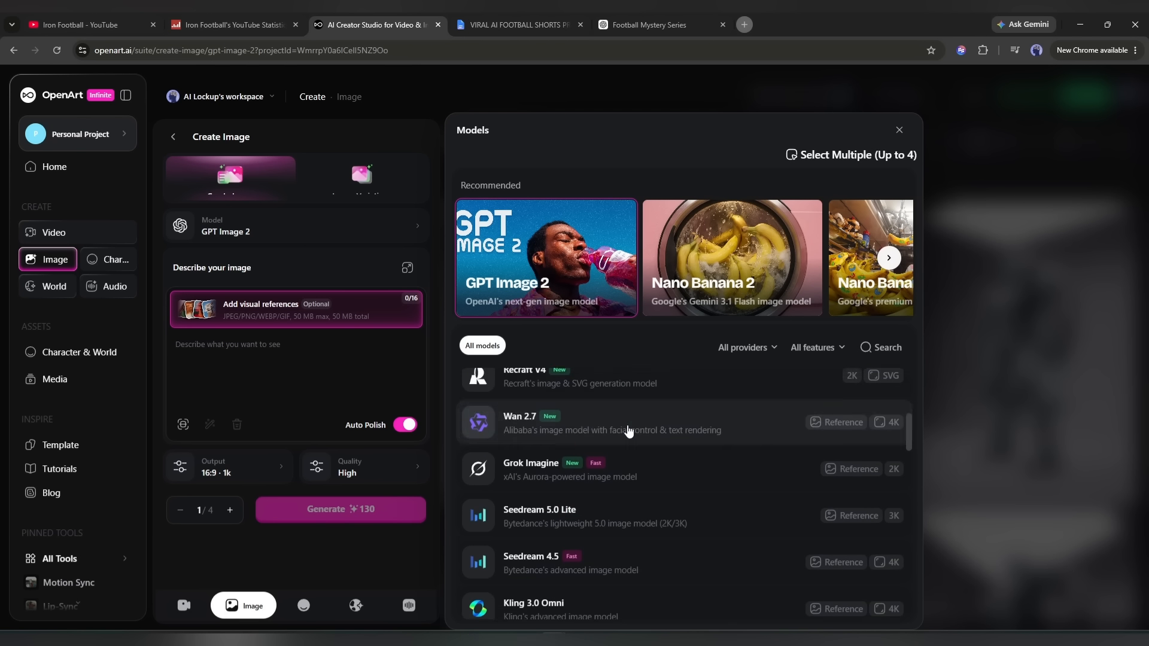
scroll(629, 431, "down", 15)
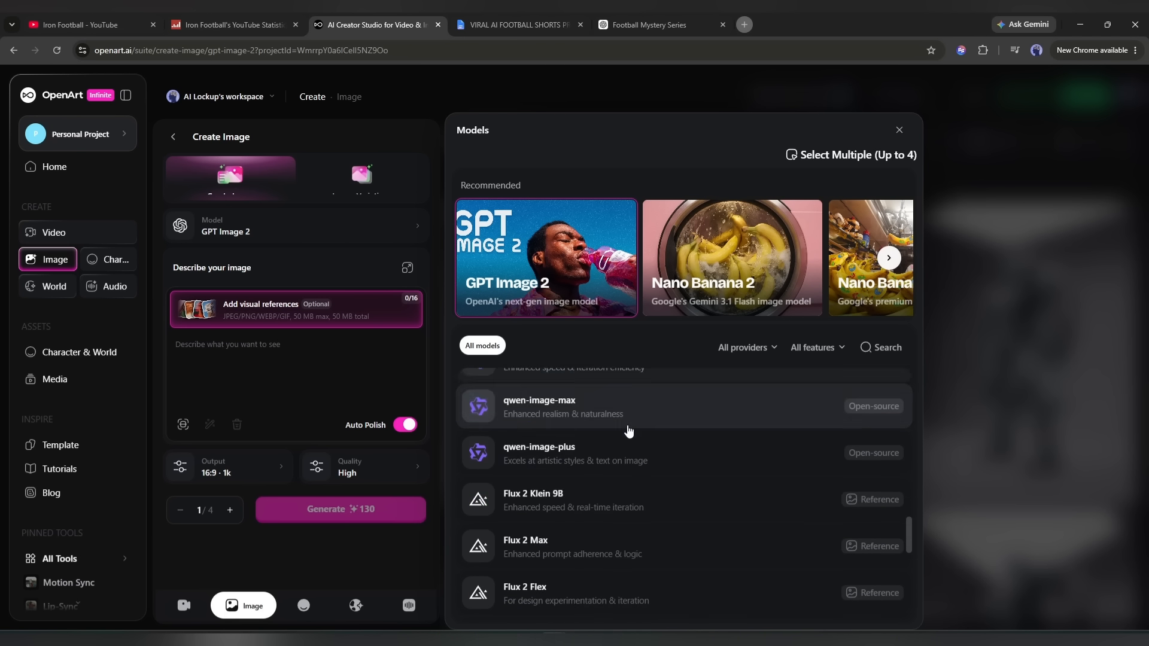
scroll(626, 431, "down", 5)
scroll(664, 574, "up", 15)
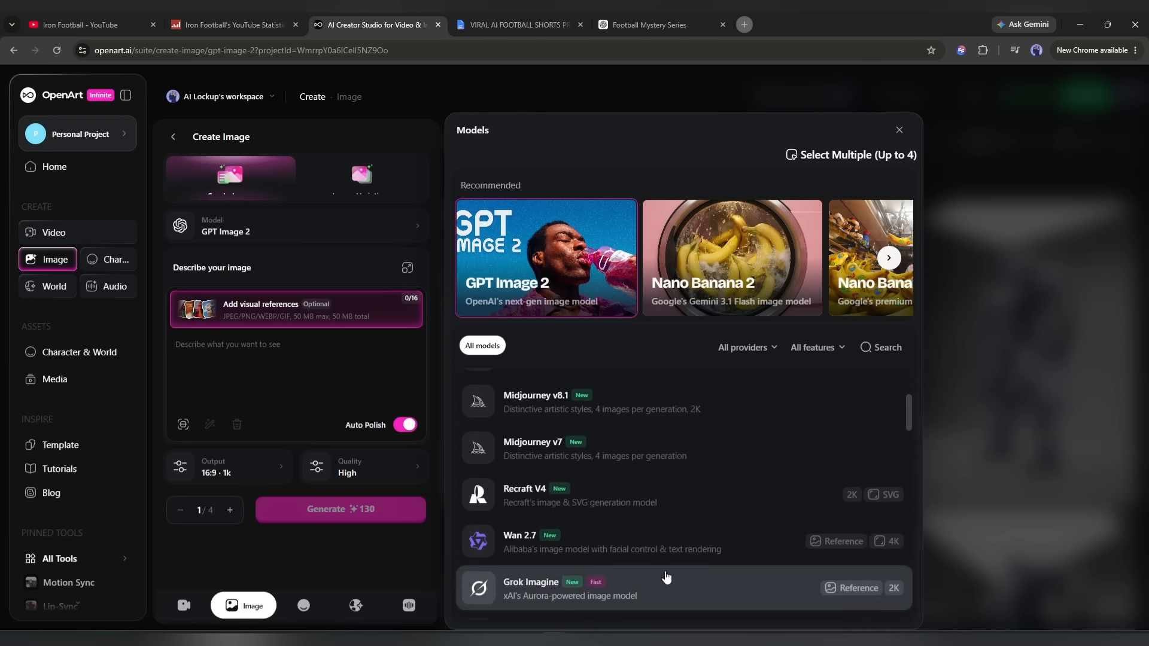
scroll(668, 577, "up", 3)
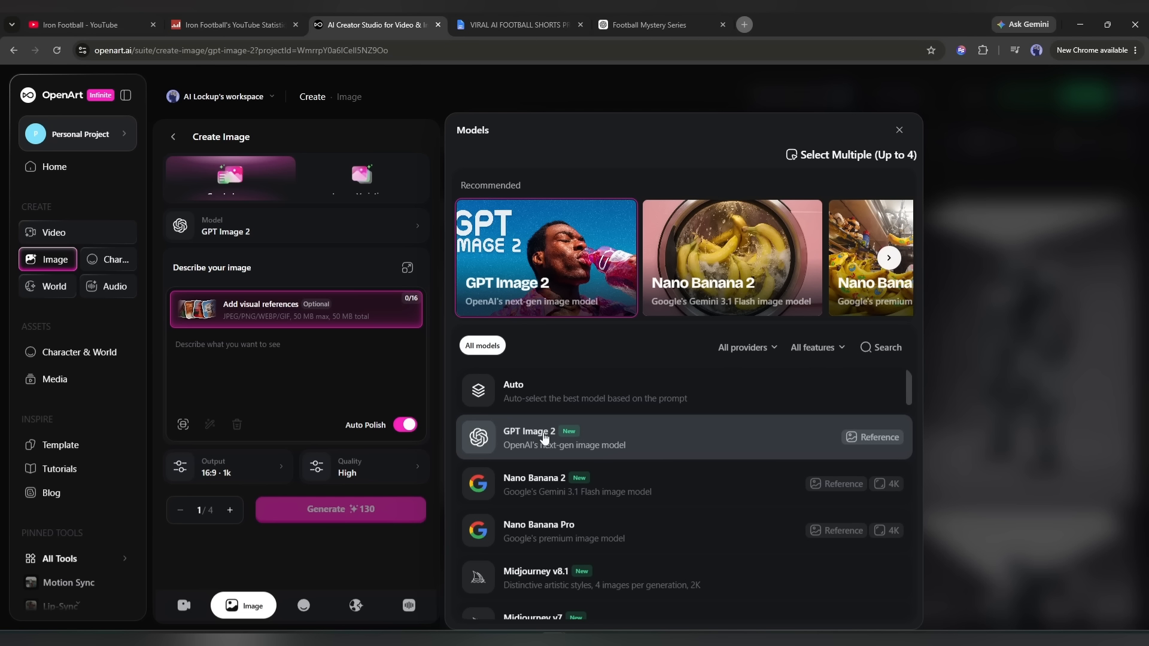
left_click(614, 449)
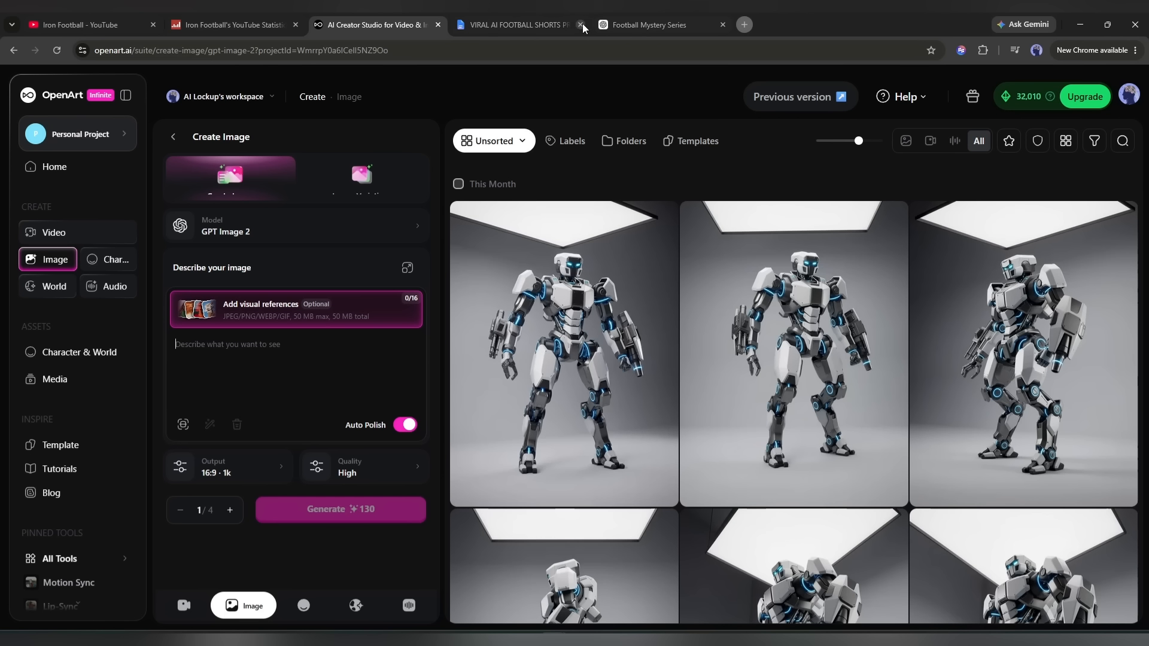
Step: Copy Scene 3's image prompt from ChatGPT into OpenArt's image description and set the output aspect ratio to 9:16 at 1k
left_click(610, 24)
left_click_drag(362, 134, 401, 353)
right_click(444, 334)
left_click(479, 343)
left_click(379, 26)
left_click(364, 425)
key("ctrl+v")
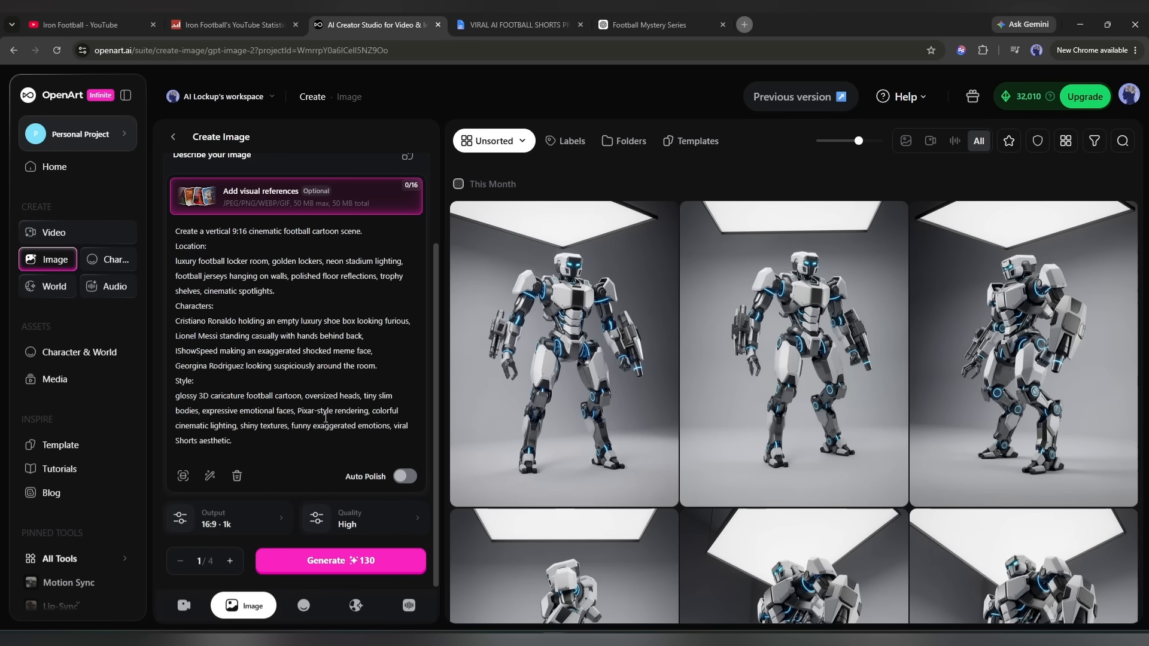
left_click(222, 516)
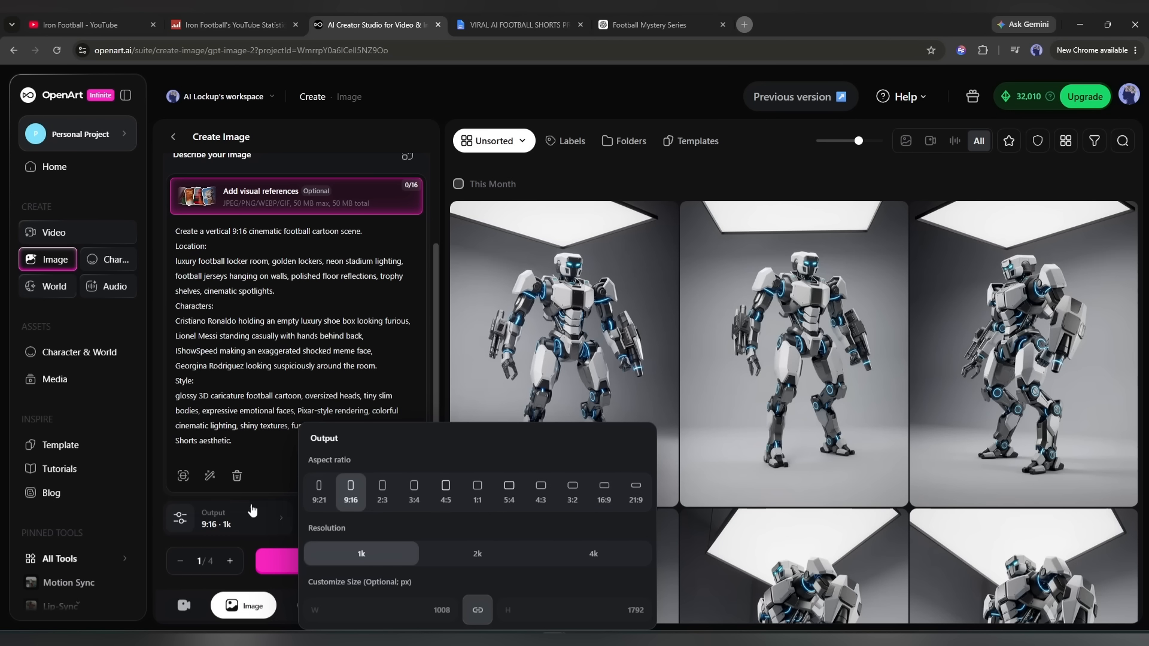
left_click(257, 427)
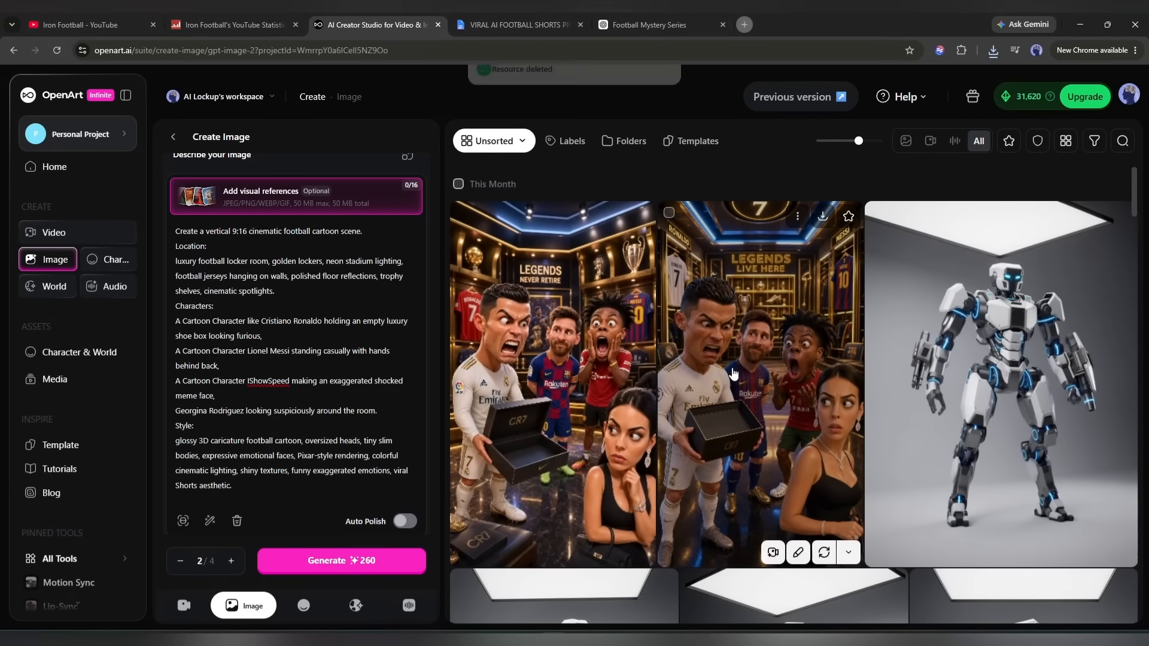
Step: Inspect the two generated locker-room images at full size, one after the other, and return to the gallery
left_click(754, 389)
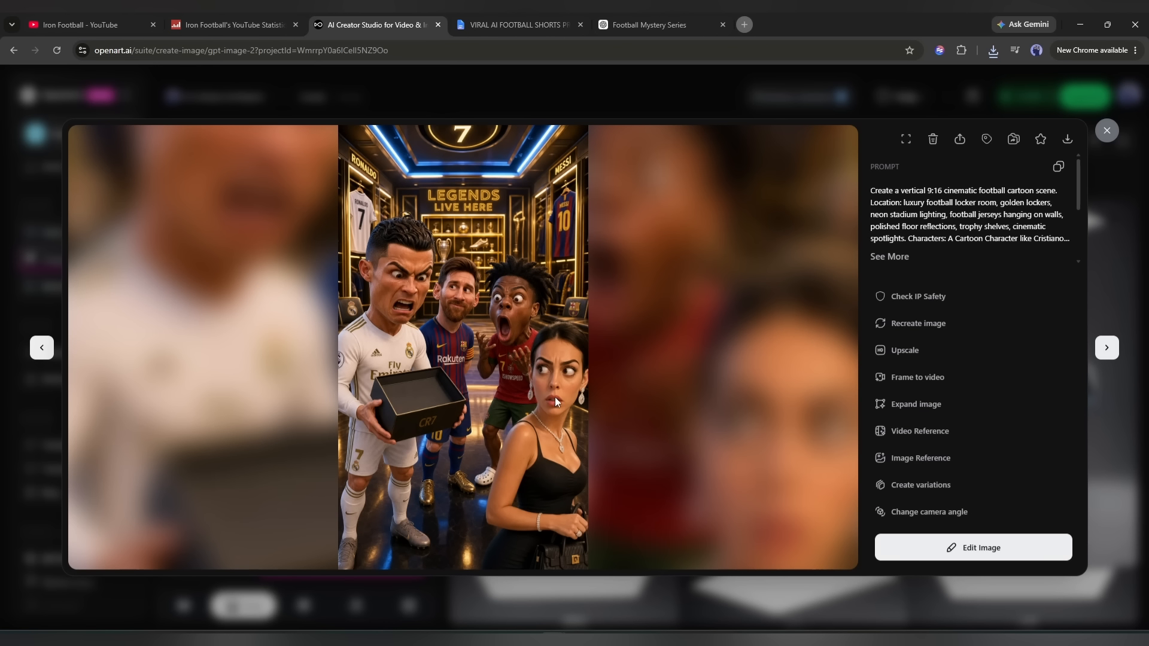
left_click(1107, 137)
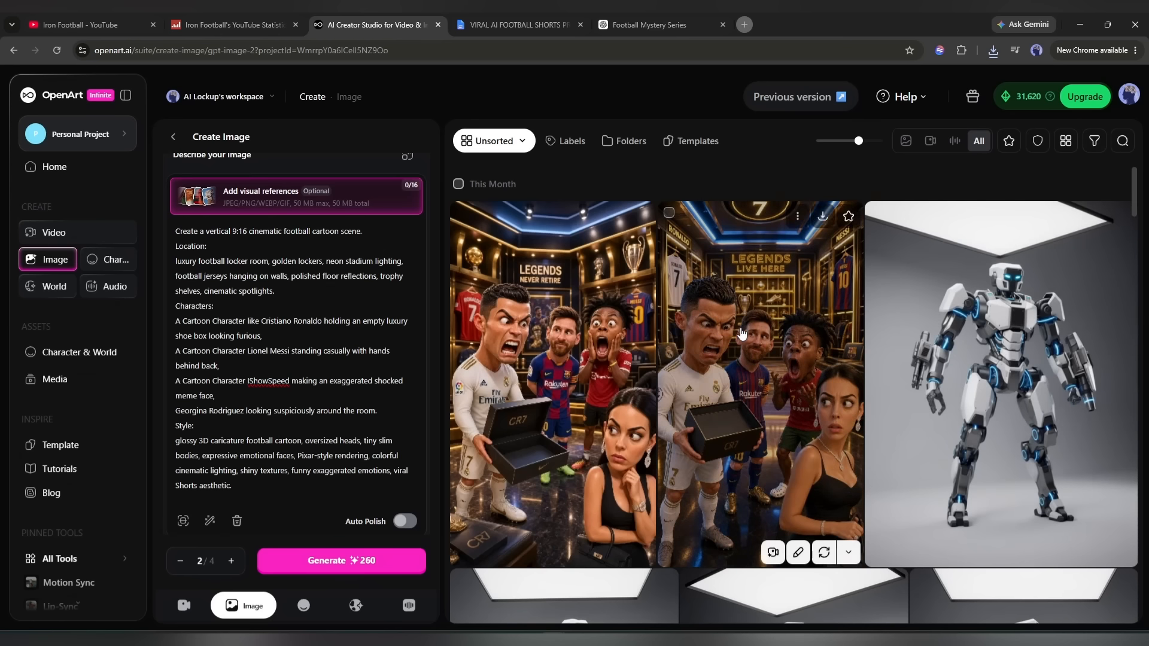
left_click(742, 330)
left_click(1106, 132)
left_click(526, 359)
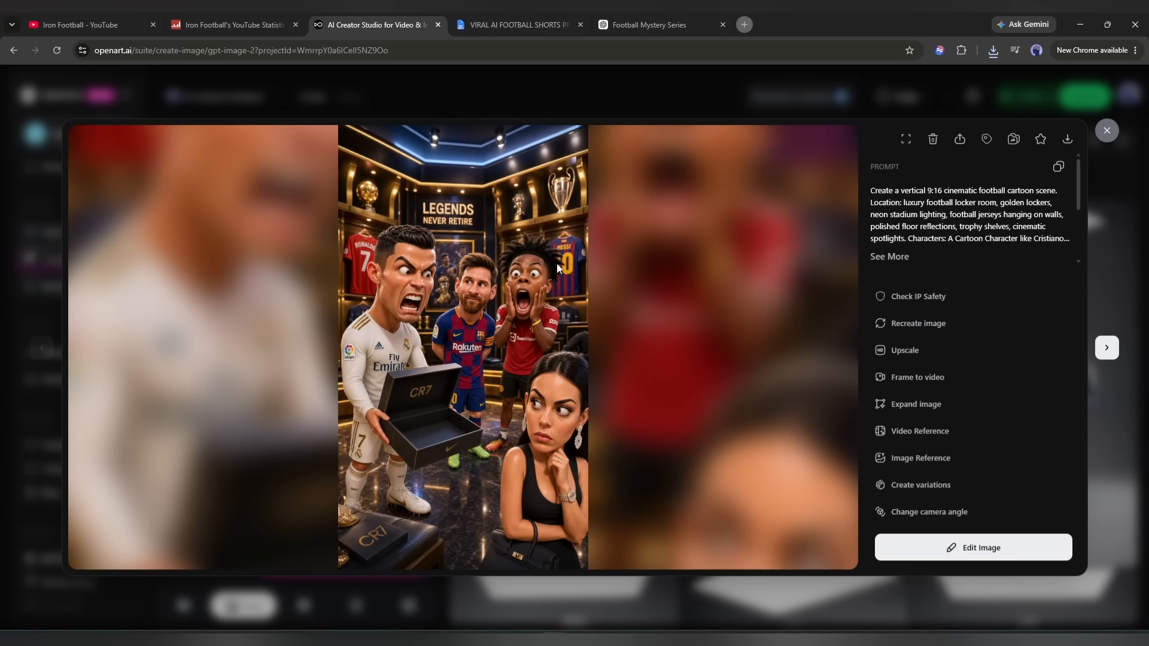
left_click(1108, 131)
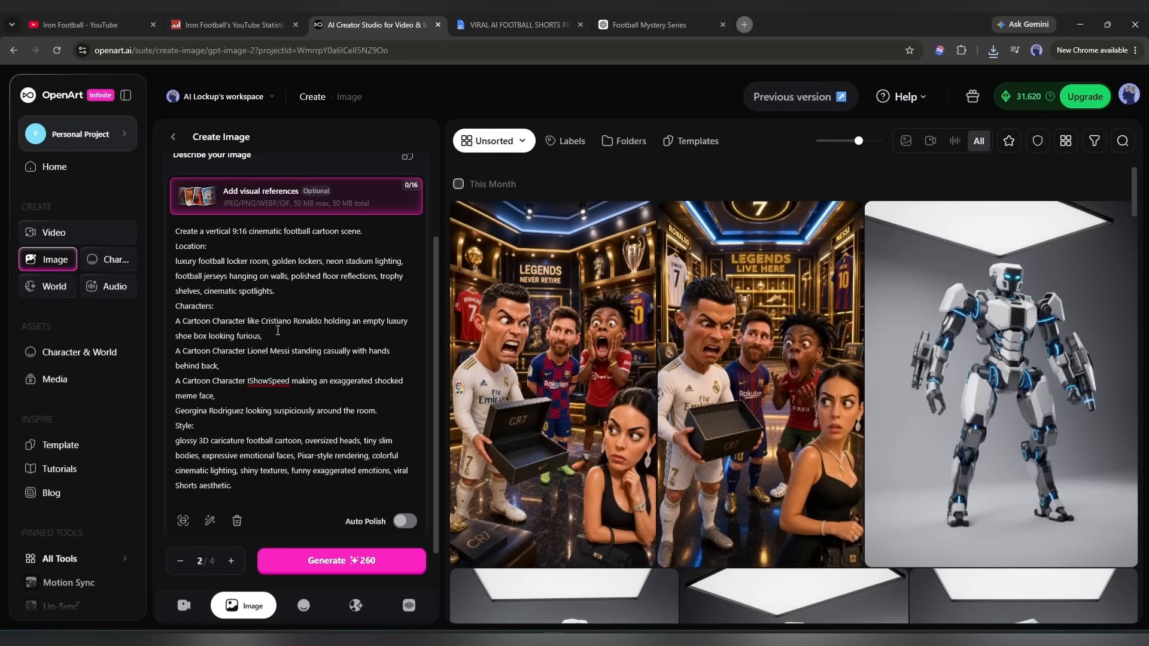
Step: Switch the image model to Nano Banana 2 and generate two locker-room images from the same prompt at 9:16 and 2K
scroll(271, 286, "up", 2)
left_click(325, 229)
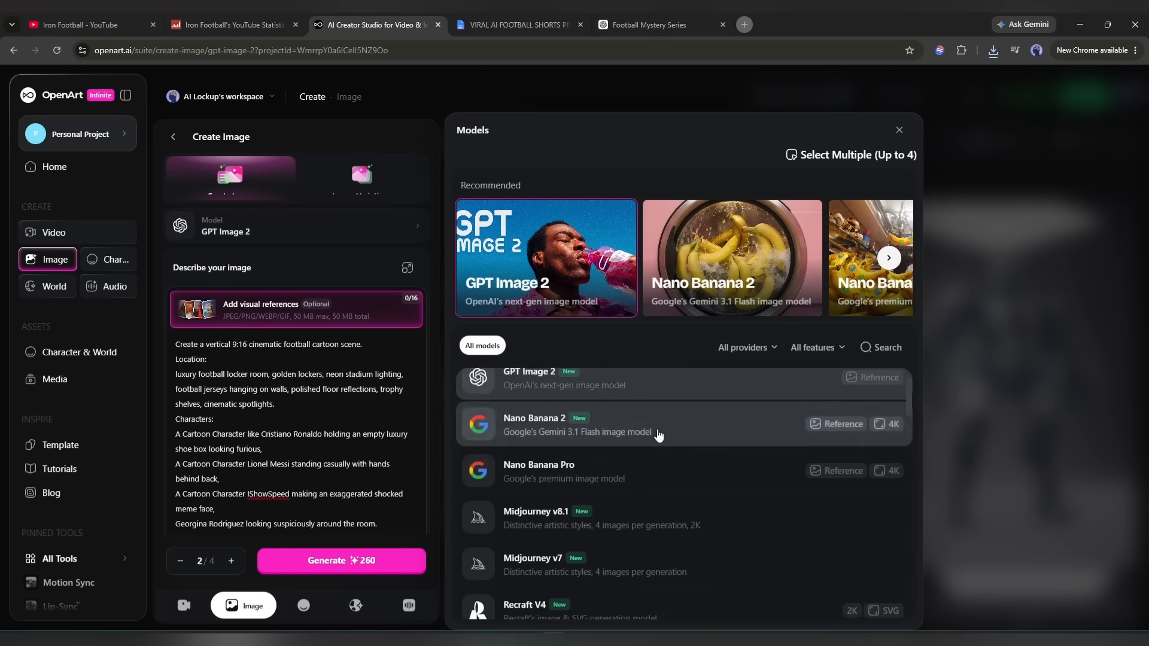
left_click(657, 430)
scroll(411, 479, "down", 3)
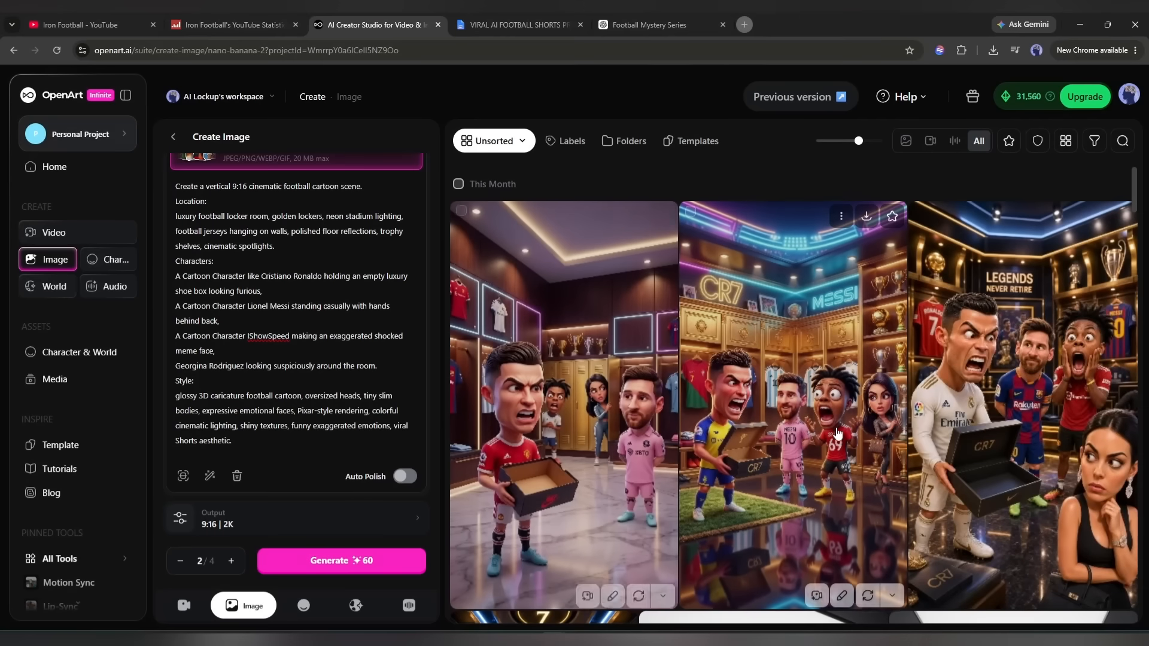
Step: Compare the Nano Banana 2 locker-room images with the GPT Image 2 version at full size and return to the gallery
left_click(777, 357)
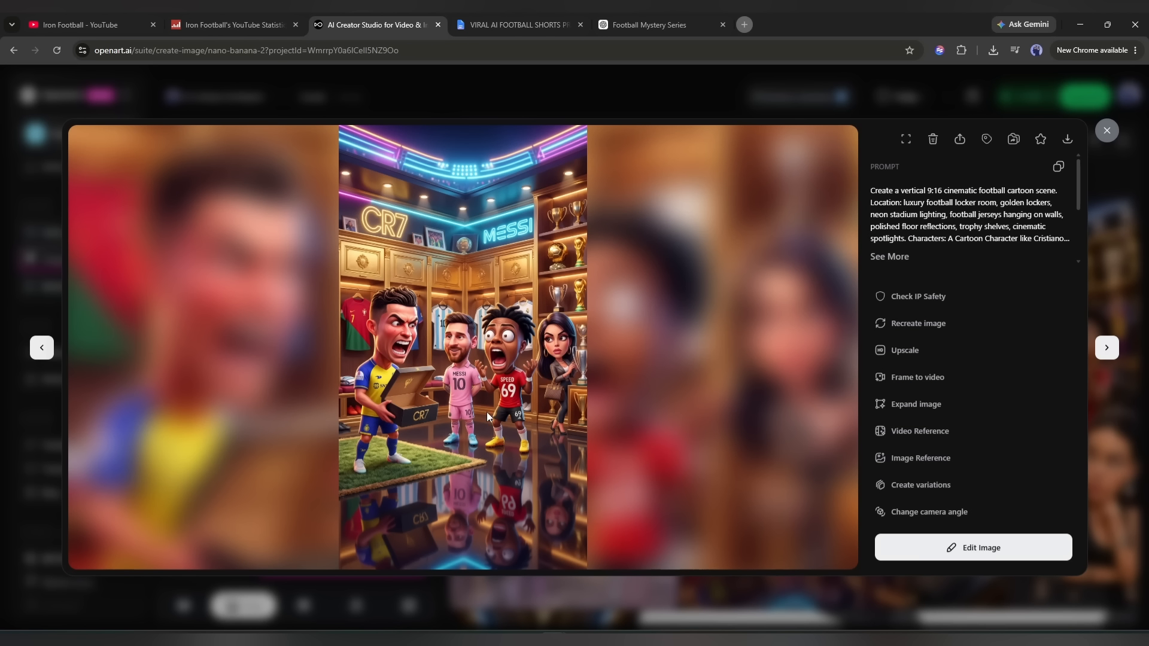
left_click(1105, 347)
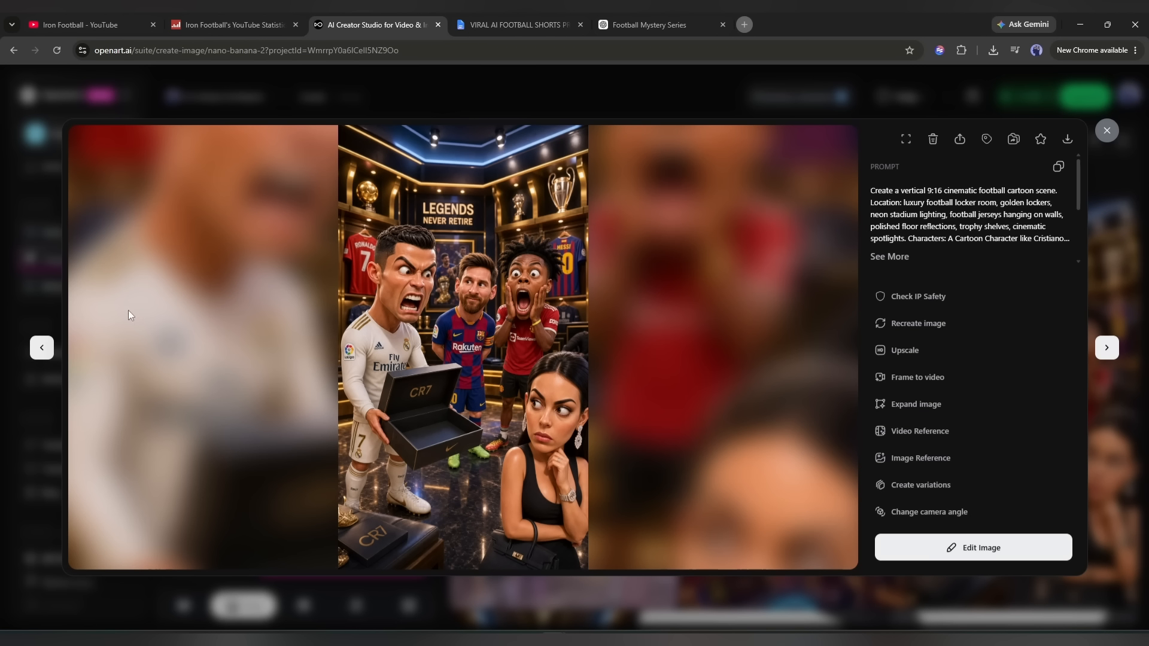
left_click(43, 339)
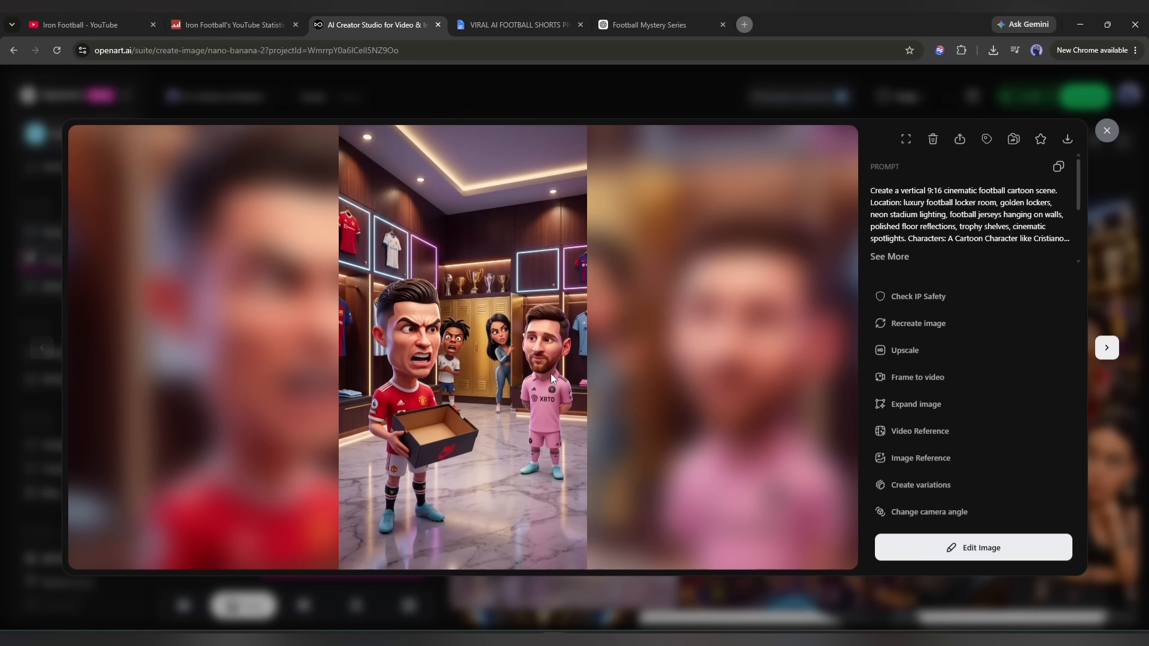
left_click(1107, 351)
left_click(1107, 131)
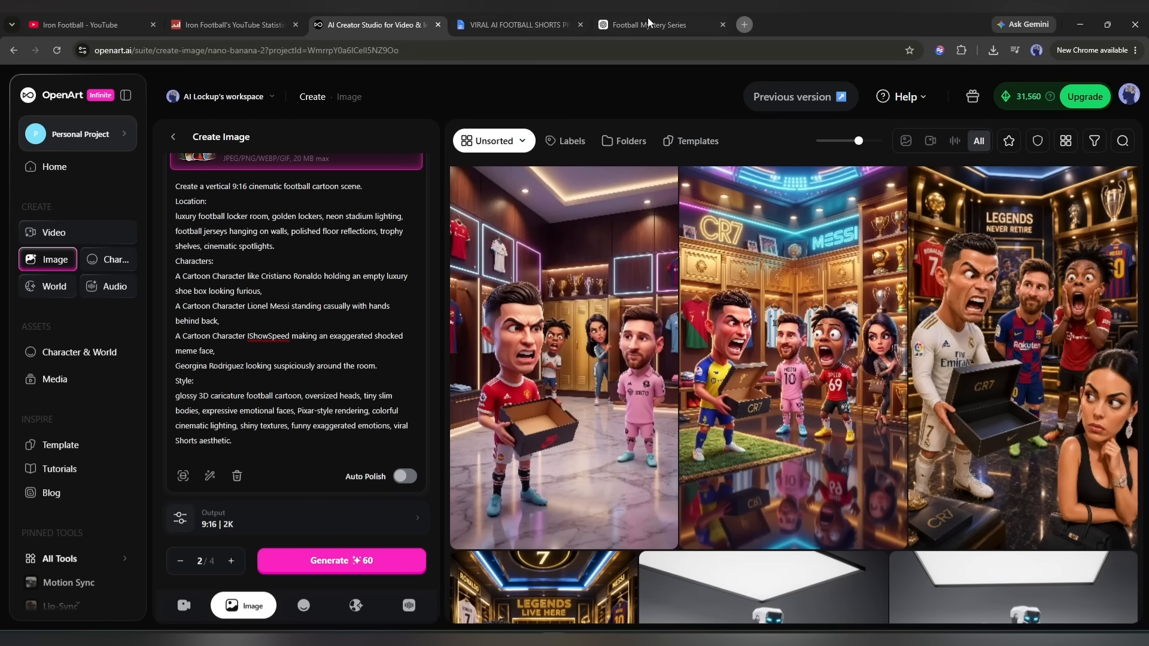
Step: Generate burger-restaurant images in OpenArt from Scene 4's ChatGPT image prompt, describing each person as a cartoon character, and view the first result
left_click(648, 16)
scroll(419, 300, "down", 15)
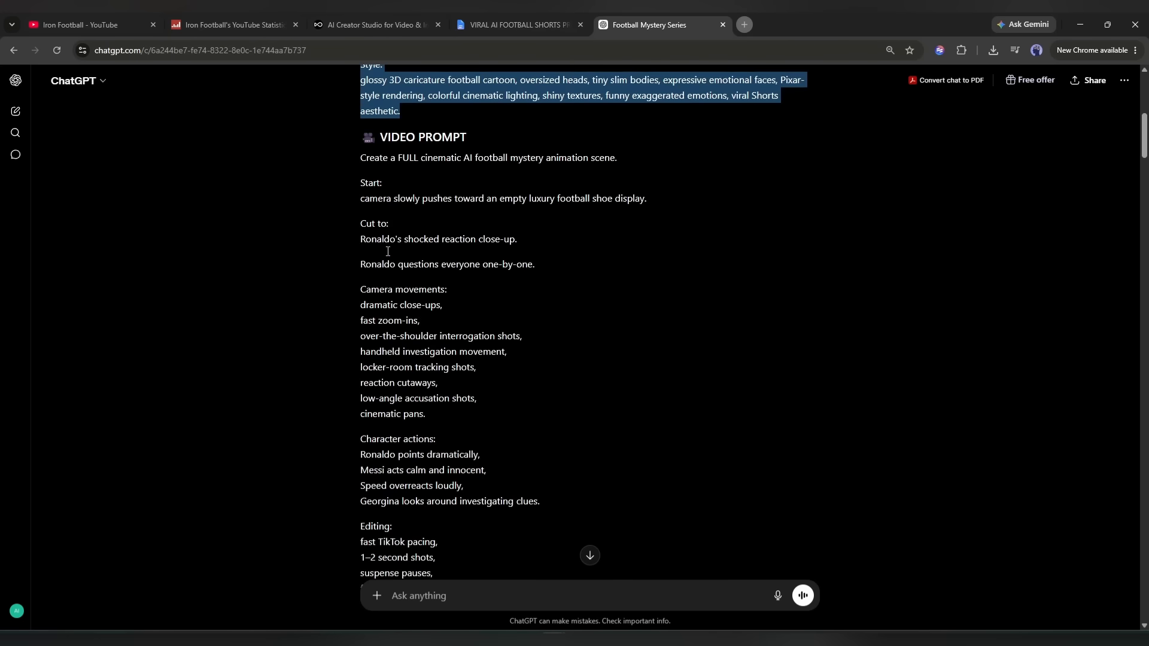
left_click_drag(360, 274, 469, 379)
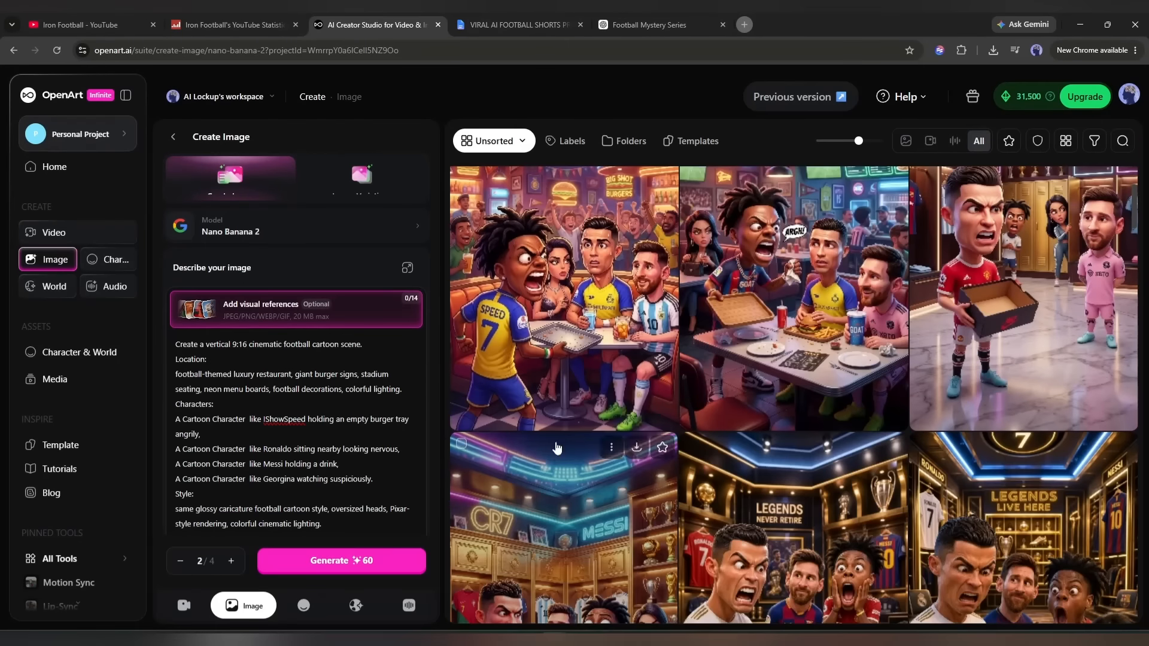
left_click(535, 206)
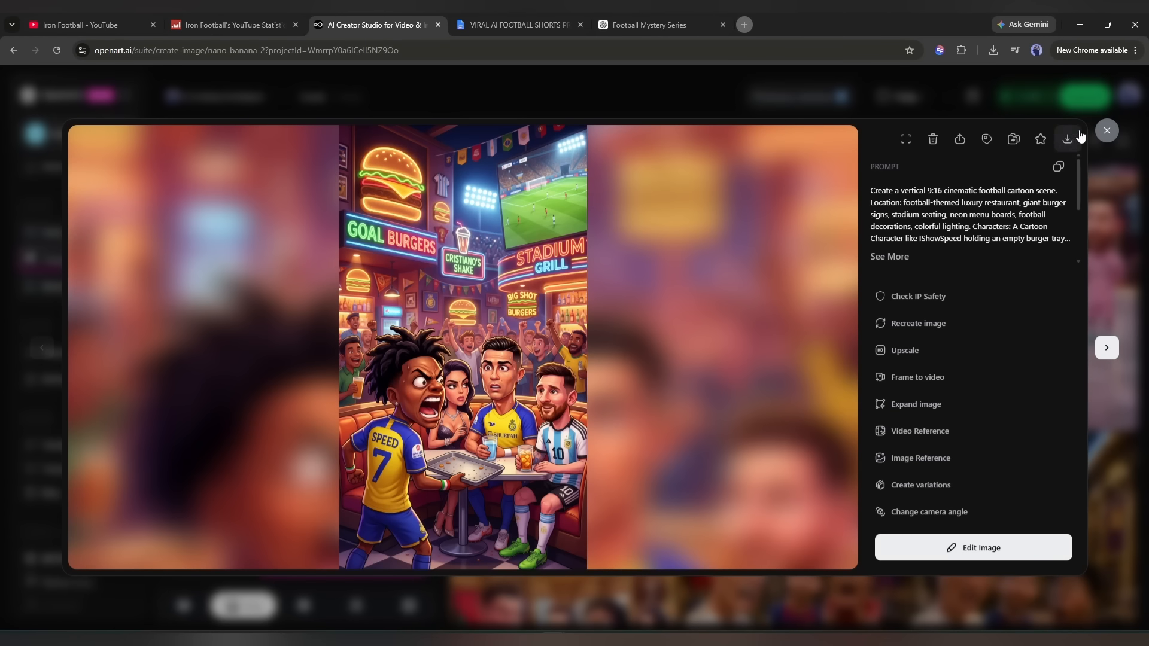
left_click(1105, 131)
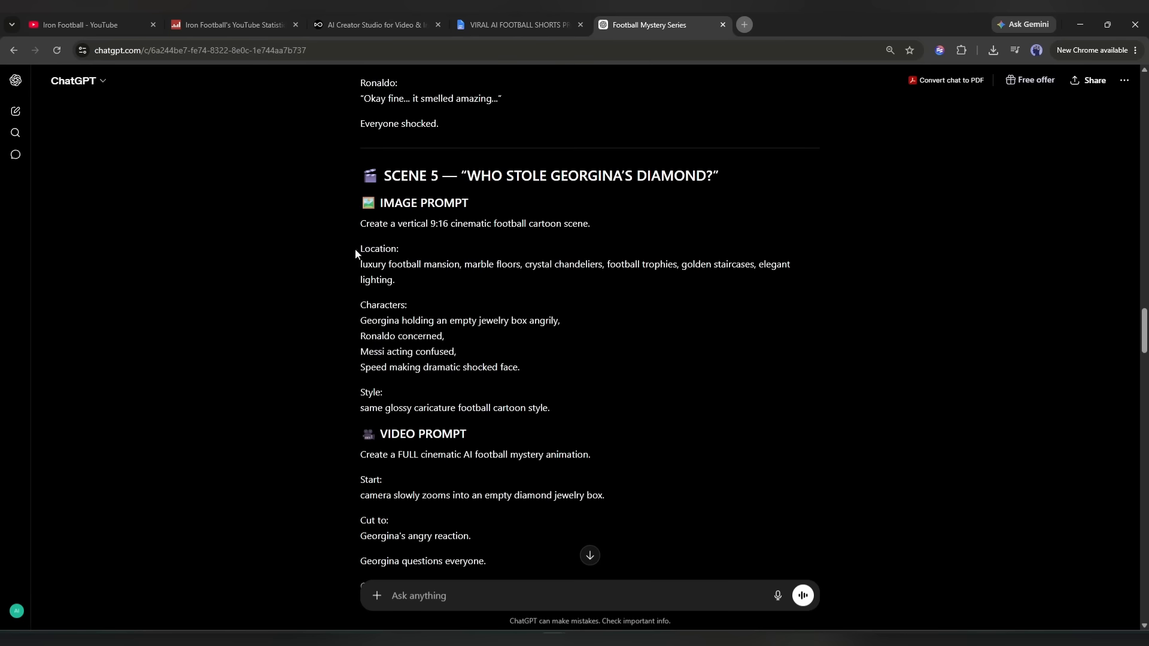
Step: Generate mansion images from Scene 5's ChatGPT image prompt with Nano Banana 2 and review them alongside the earlier scenes
left_click_drag(355, 261, 487, 406)
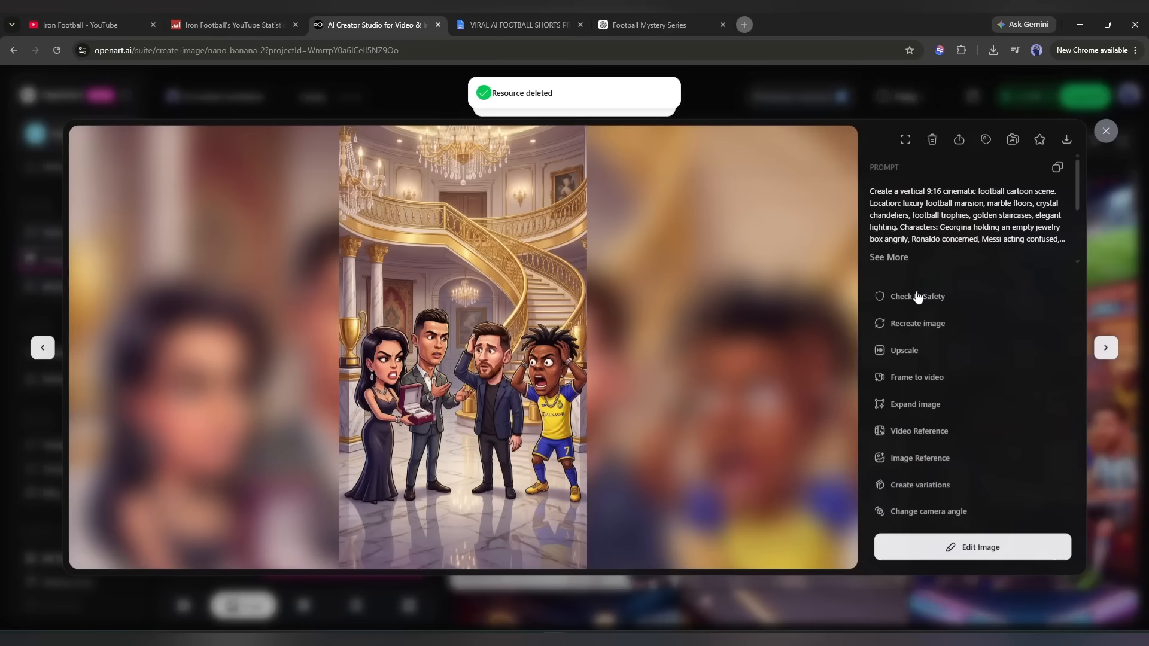
key("Right")
key("Escape")
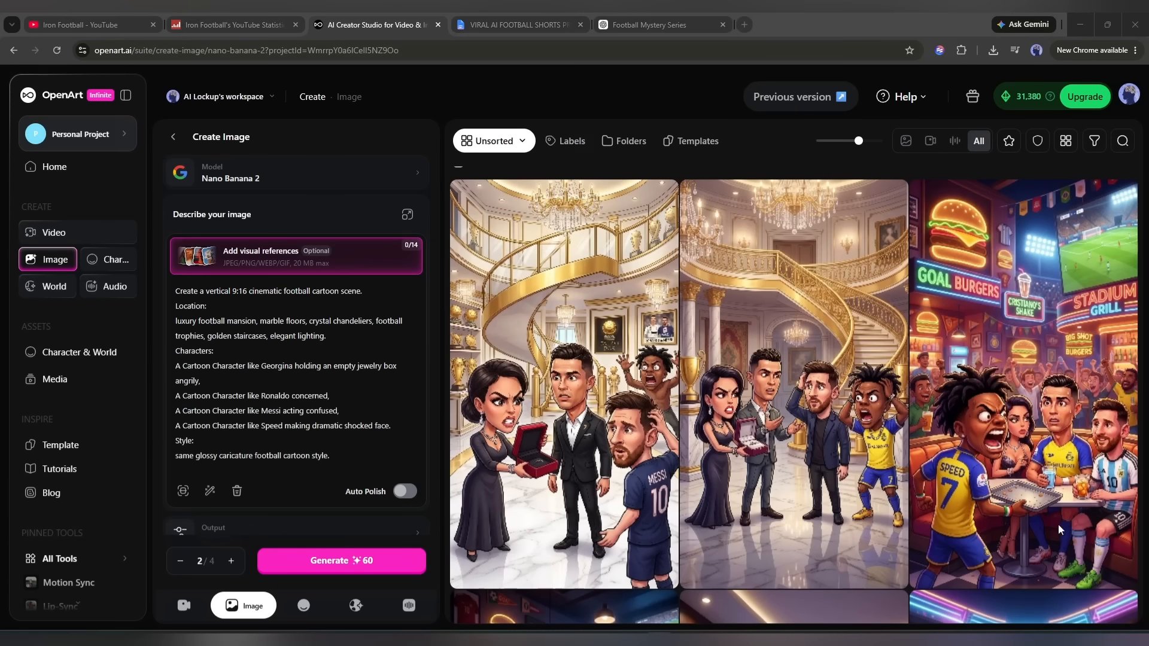
scroll(1042, 348, "down", 5)
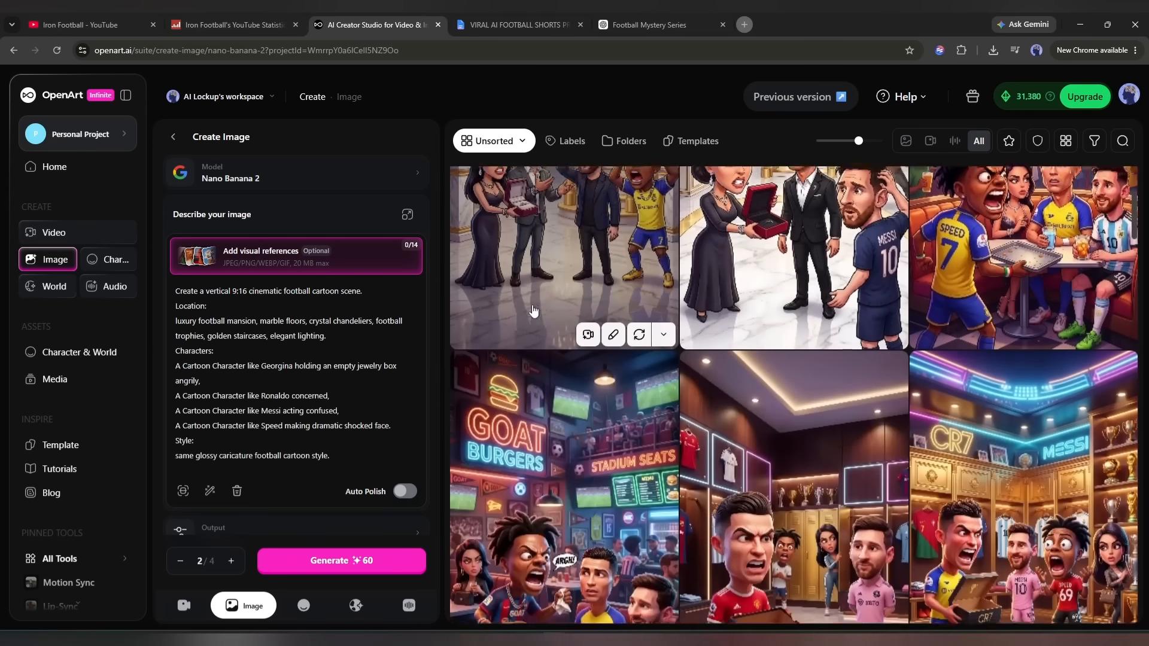
scroll(1041, 348, "up", 5)
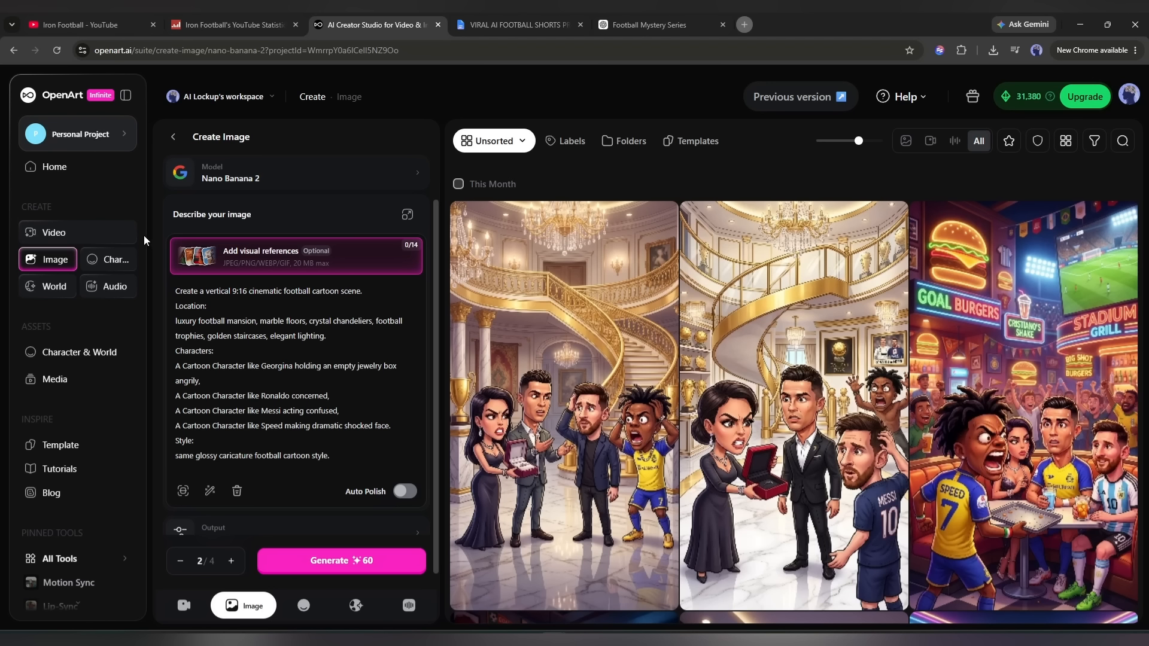
Step: Open OpenArt's video creation, check the reference-based Text to Video mode and return to Frame to Video
left_click(81, 232)
scroll(266, 208, "up", 2)
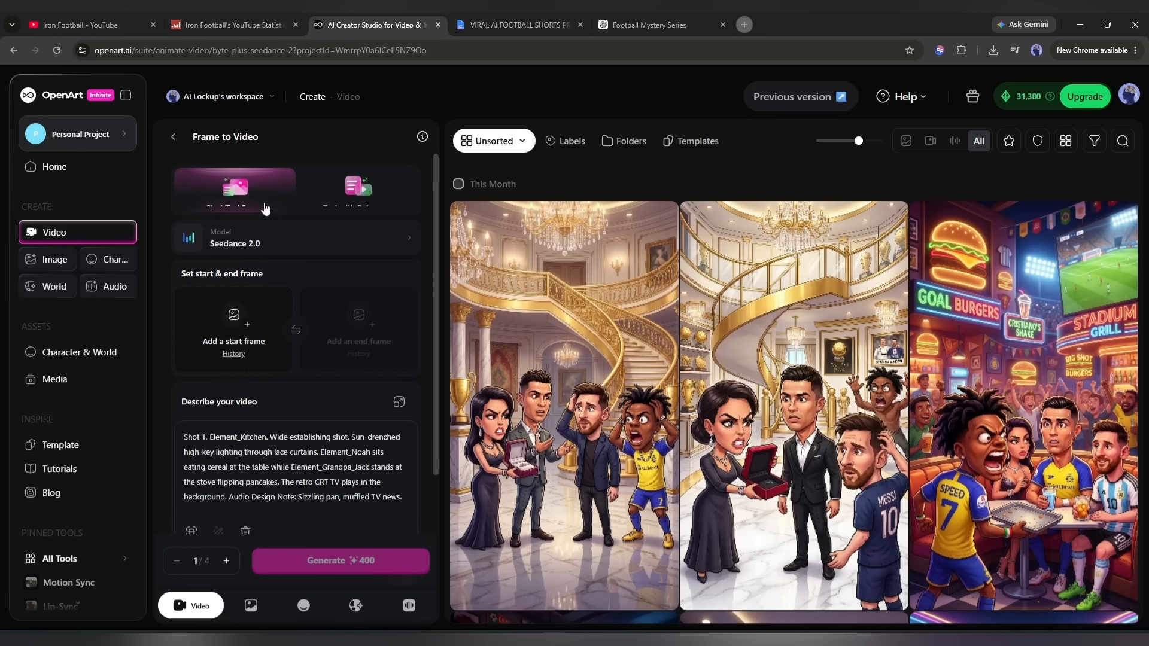
left_click(338, 202)
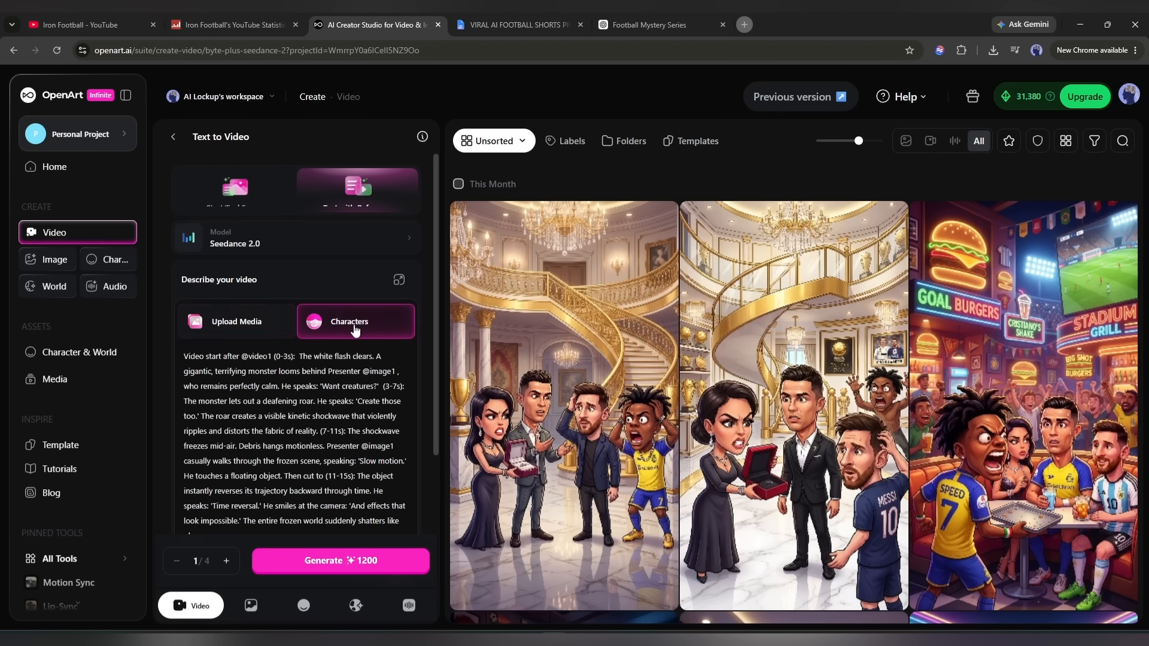
left_click(223, 189)
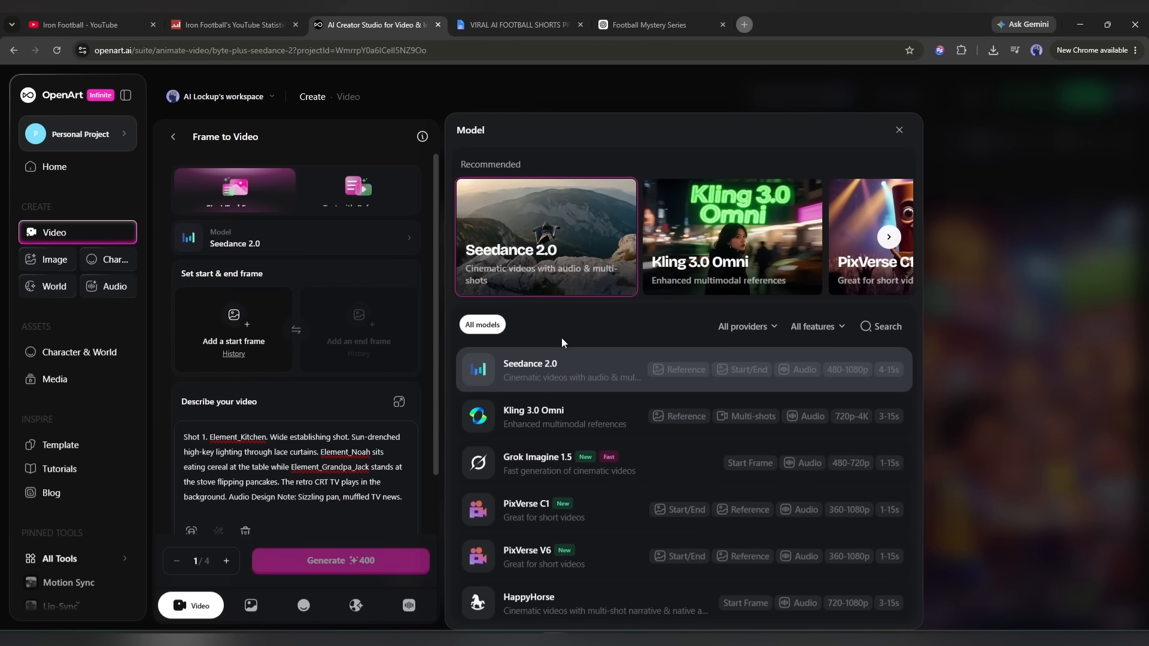
Step: Browse the available video models and choose Grok Imagine 1.5
scroll(604, 370, "down", 6)
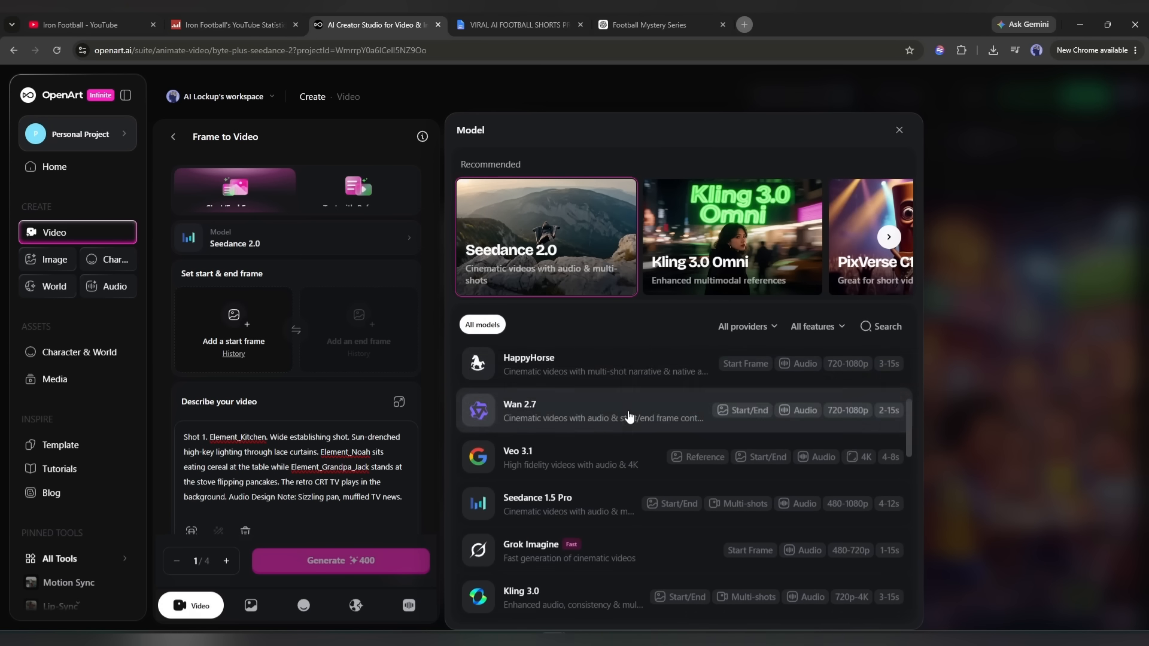
scroll(626, 419, "down", 10)
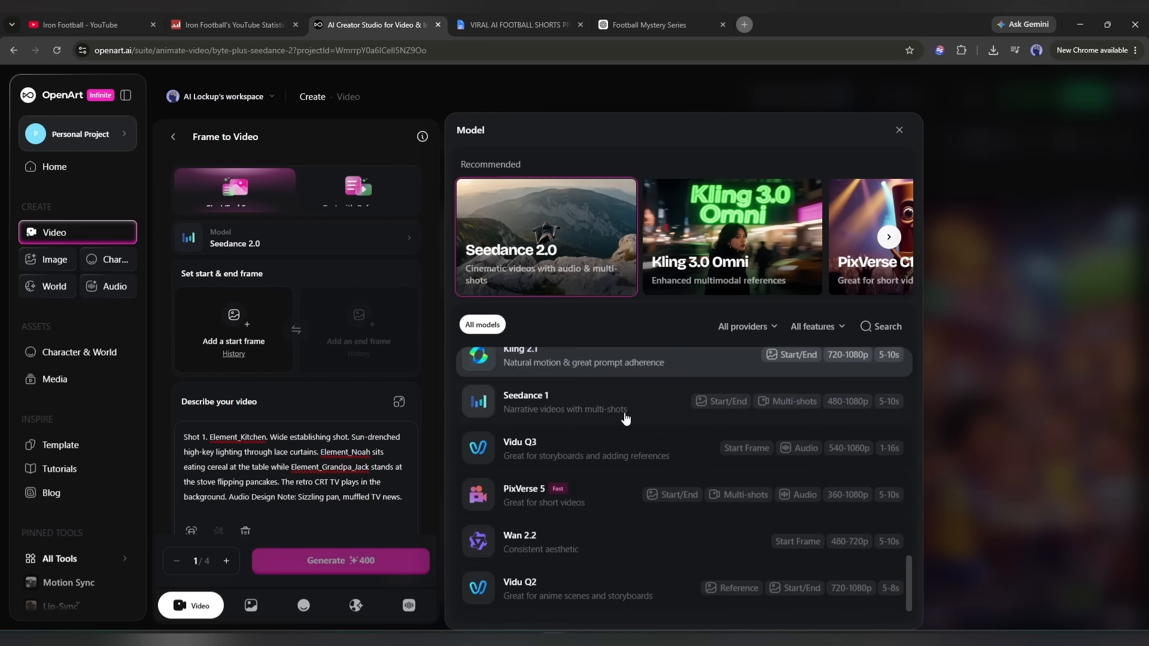
scroll(626, 419, "up", 8)
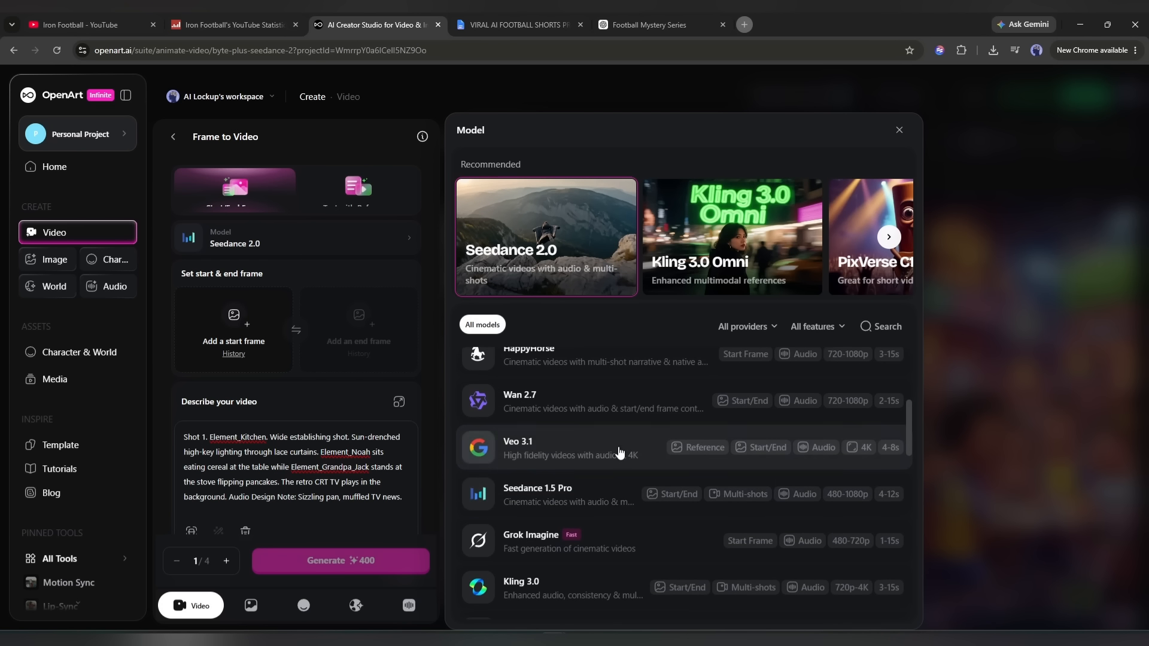
scroll(619, 452, "up", 4)
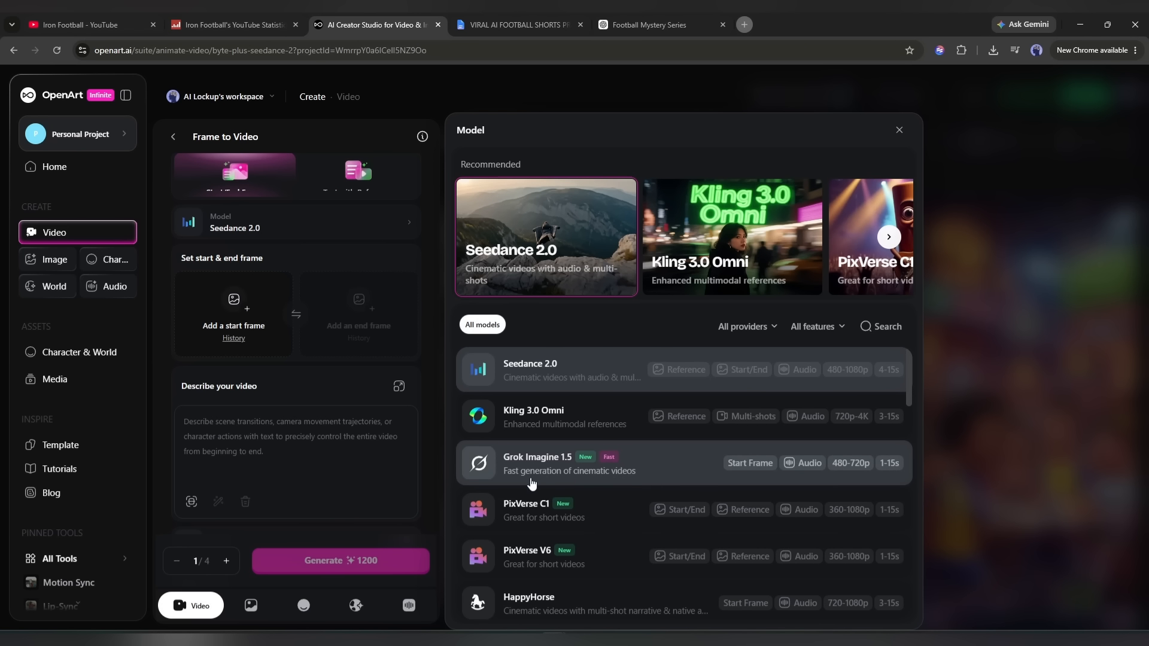
left_click(664, 473)
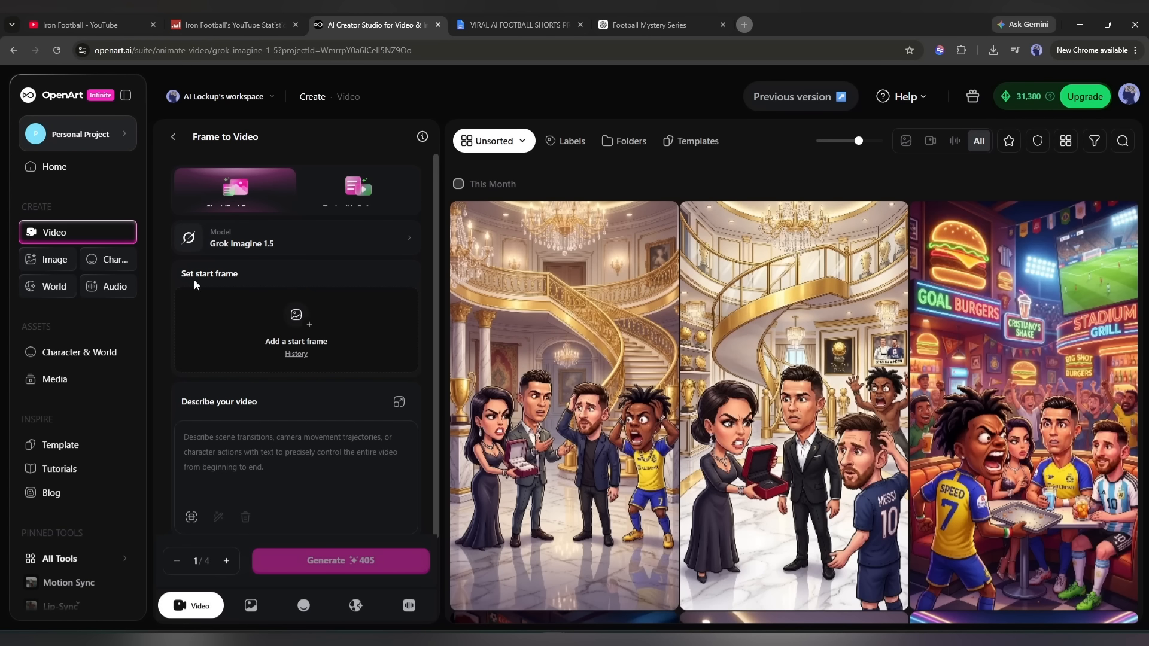
Step: Set the neon CR7 and Messi locker-room image from the image history as the video's start frame
left_click(296, 355)
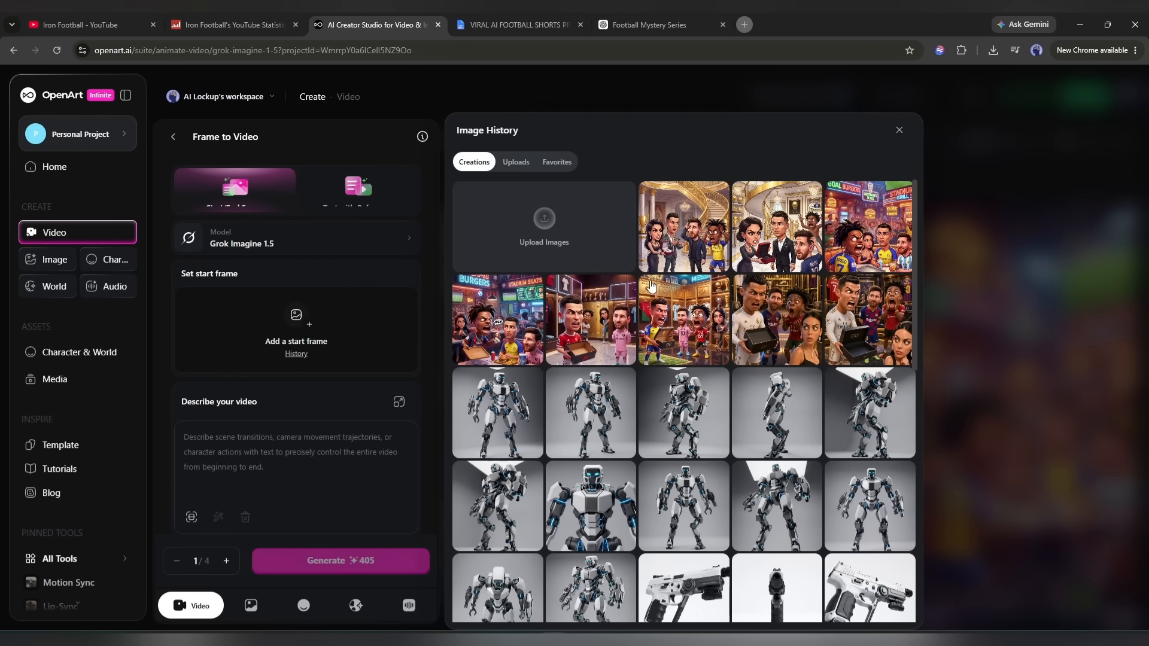
left_click(677, 318)
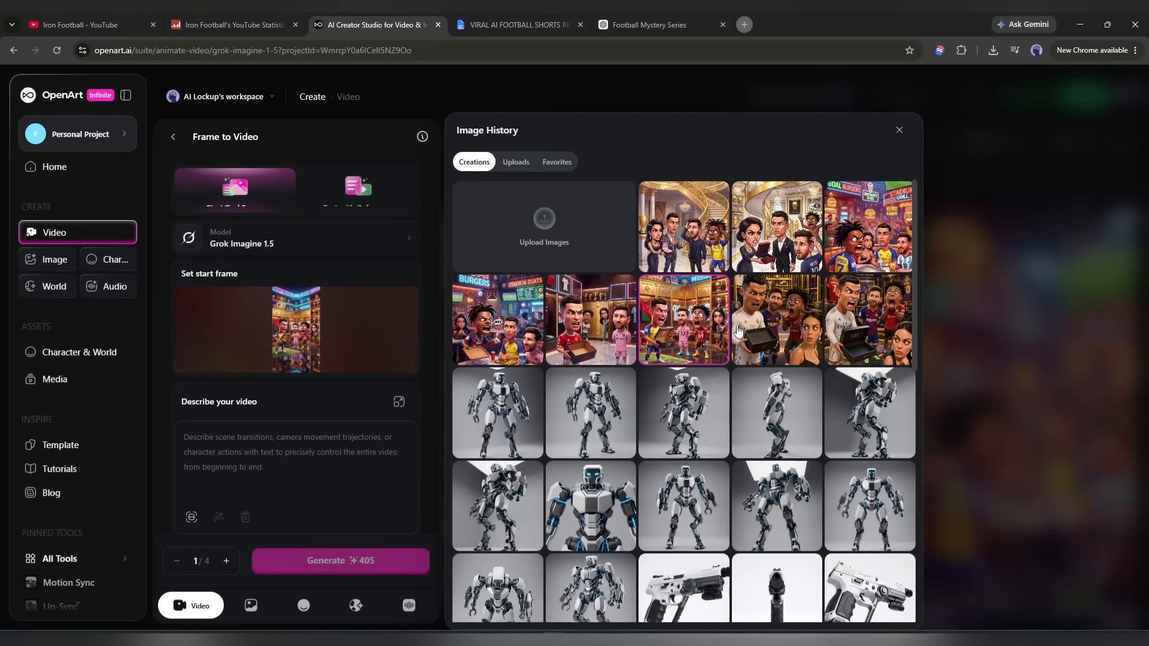
left_click(282, 449)
Step: Copy Scene 3's full video prompt, including the dialogue, from ChatGPT into OpenArt's video description
left_click(656, 25)
scroll(423, 279, "up", 12)
left_click(356, 232)
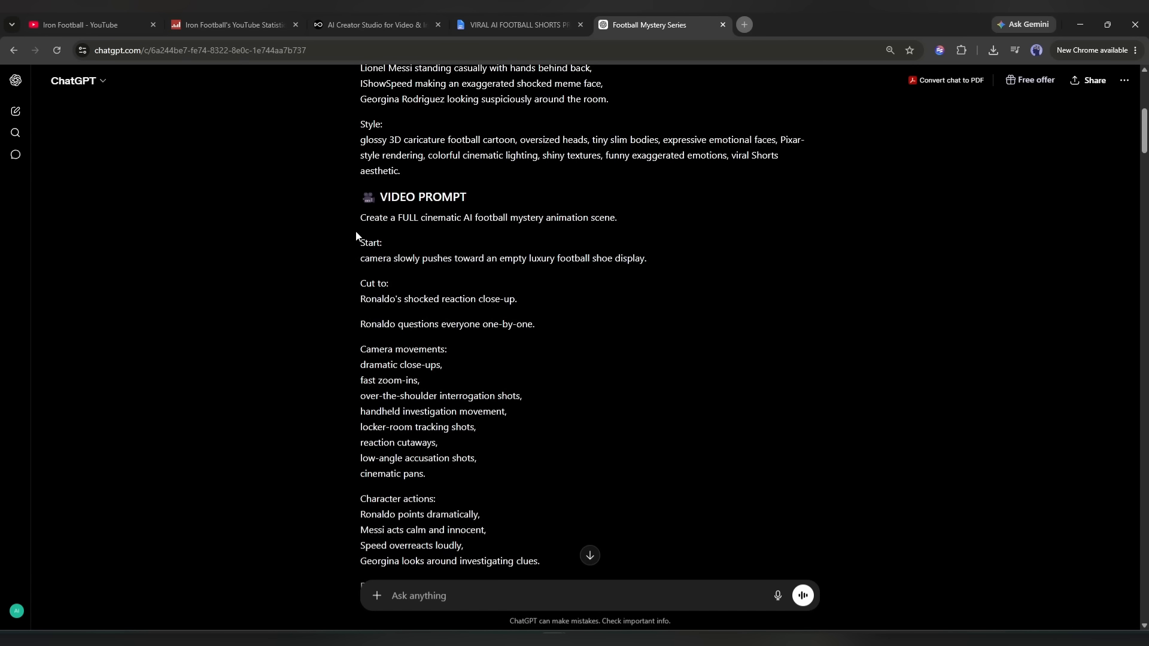
scroll(400, 321, "down", 18)
left_click_drag(360, 217, 428, 331)
right_click(402, 236)
left_click(419, 242)
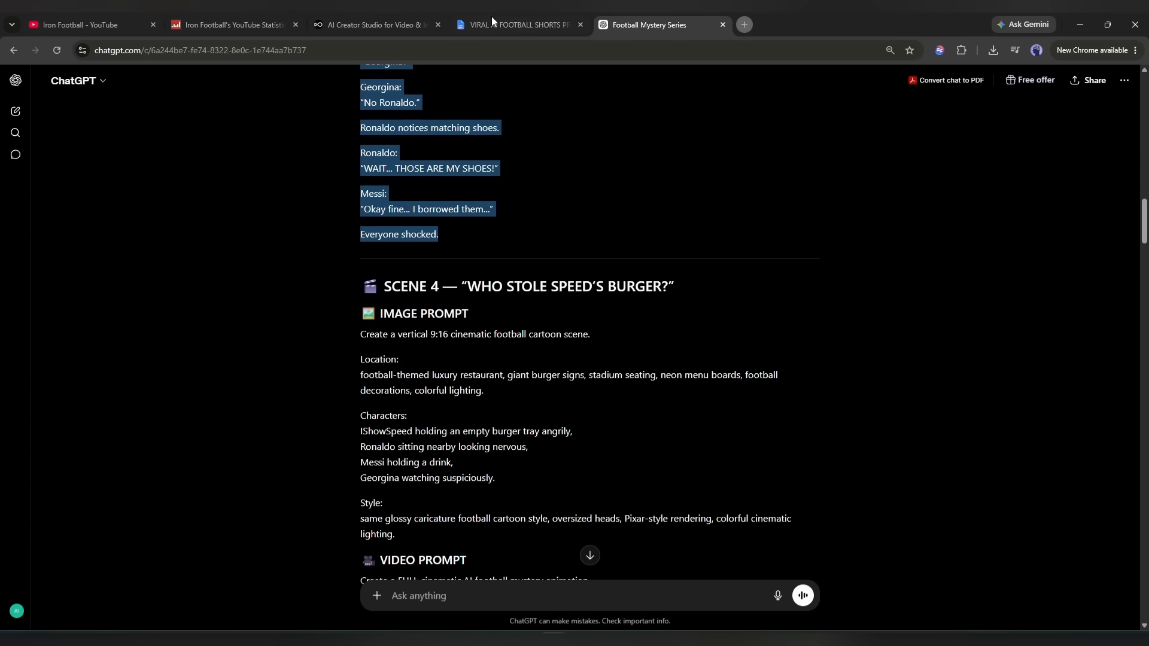
left_click(377, 25)
key("ctrl+v")
Step: Set the video output to 720p and 15 s and generate the clip with Grok Imagine 1.5
left_click(271, 517)
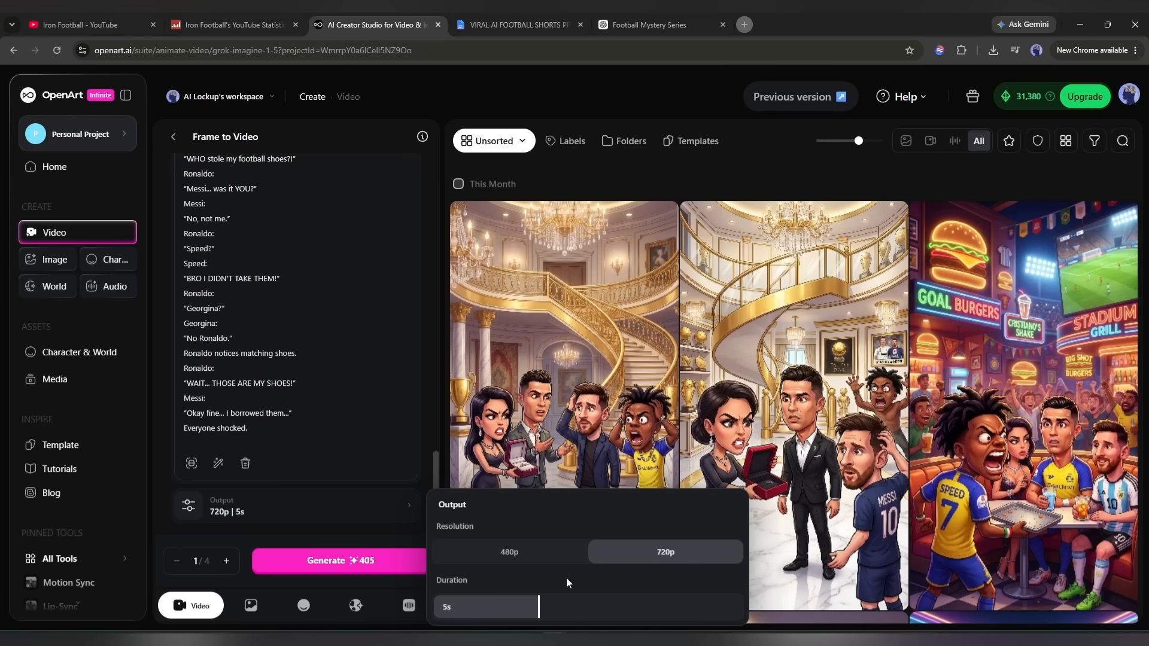
left_click(264, 531)
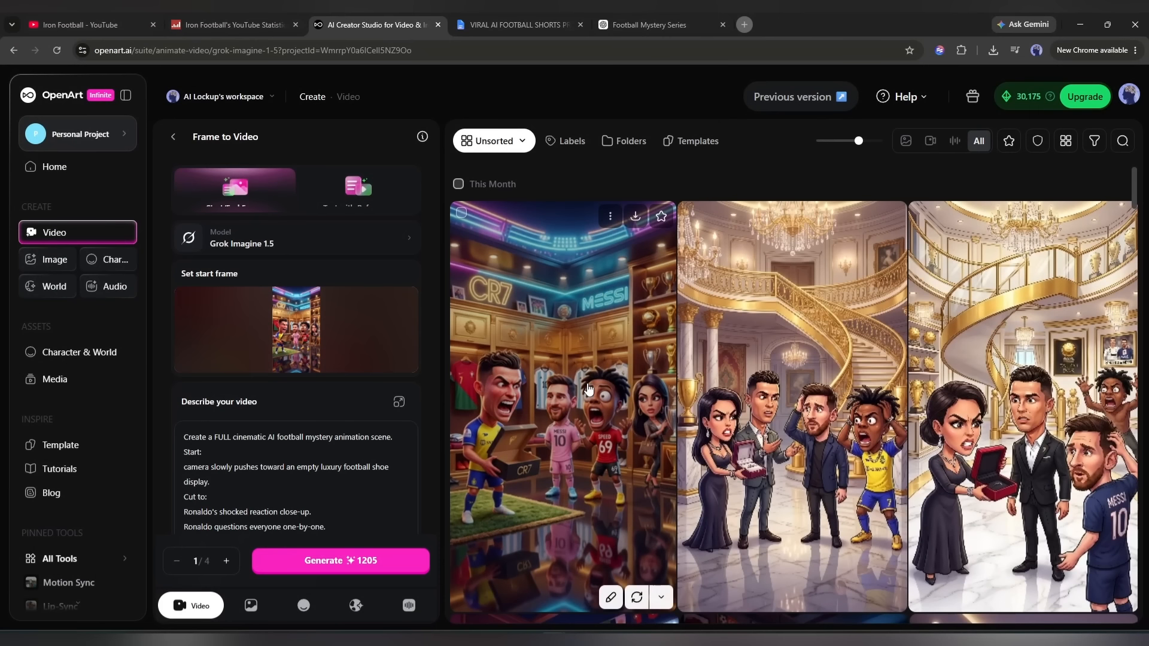
Step: Play the generated Grok Imagine 1.5 video at full size and return to the gallery
left_click(587, 387)
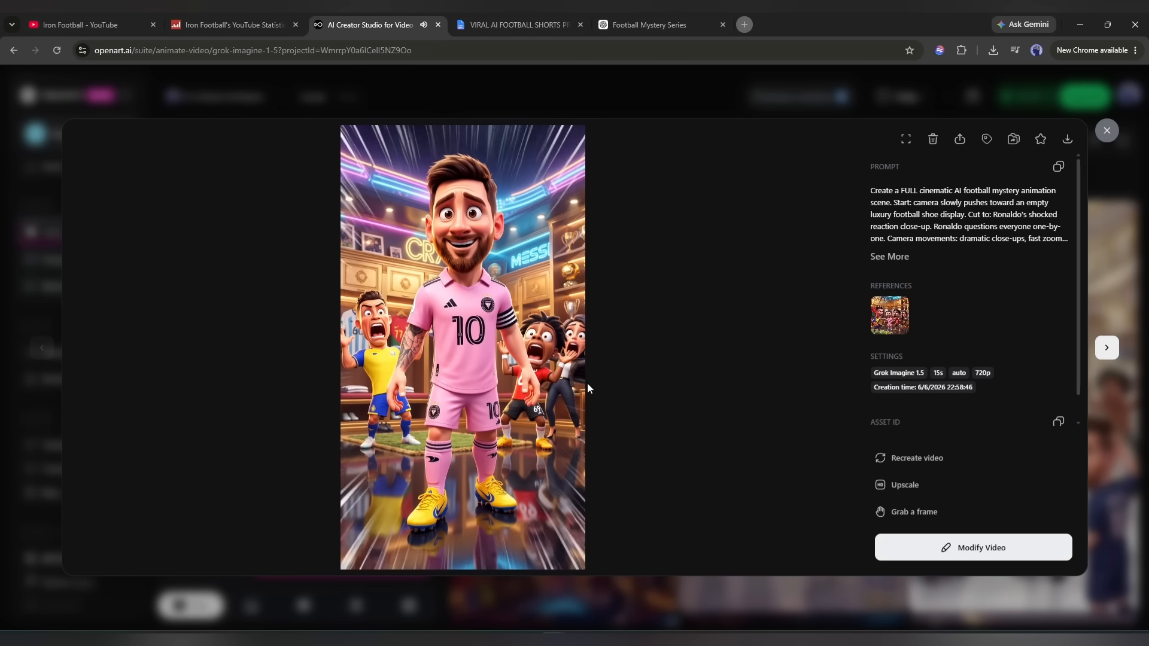
left_click(1106, 130)
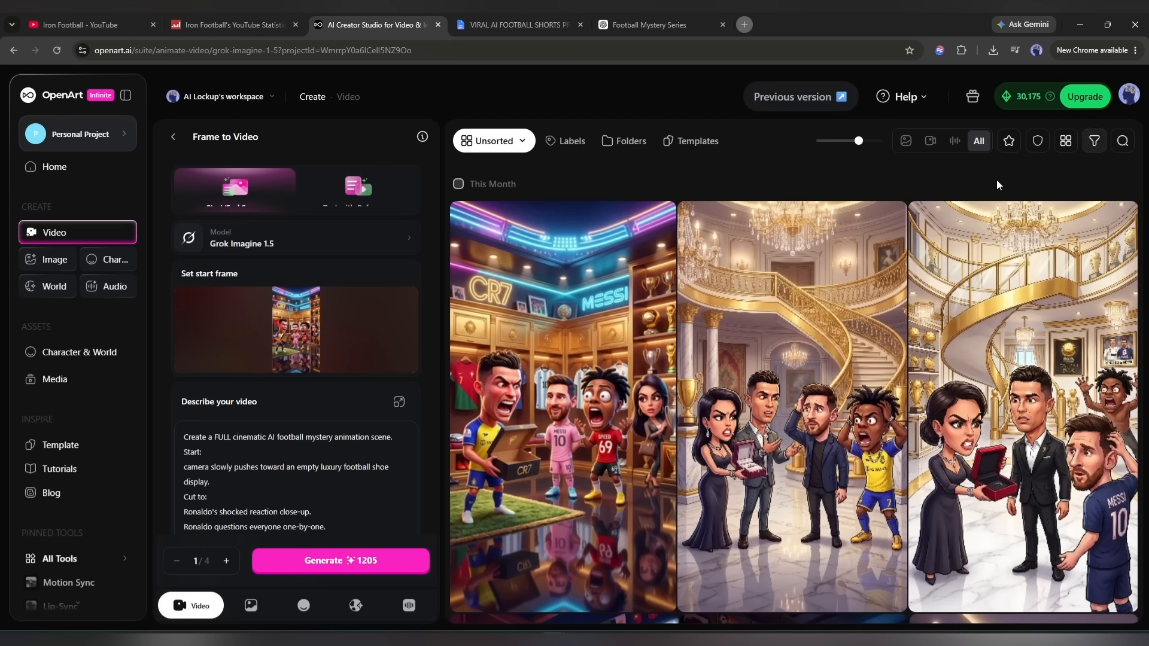
scroll(523, 413, "down", 1)
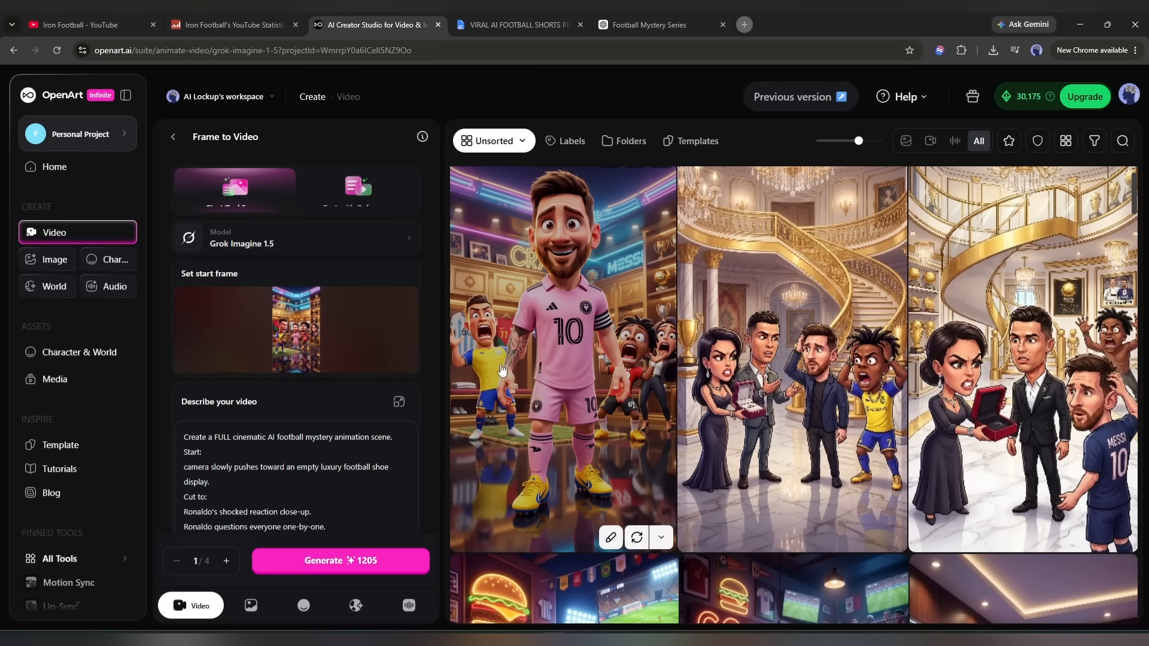
Step: Switch the video model to Wan 2.7, keeping the same start frame and prompt
left_click(300, 237)
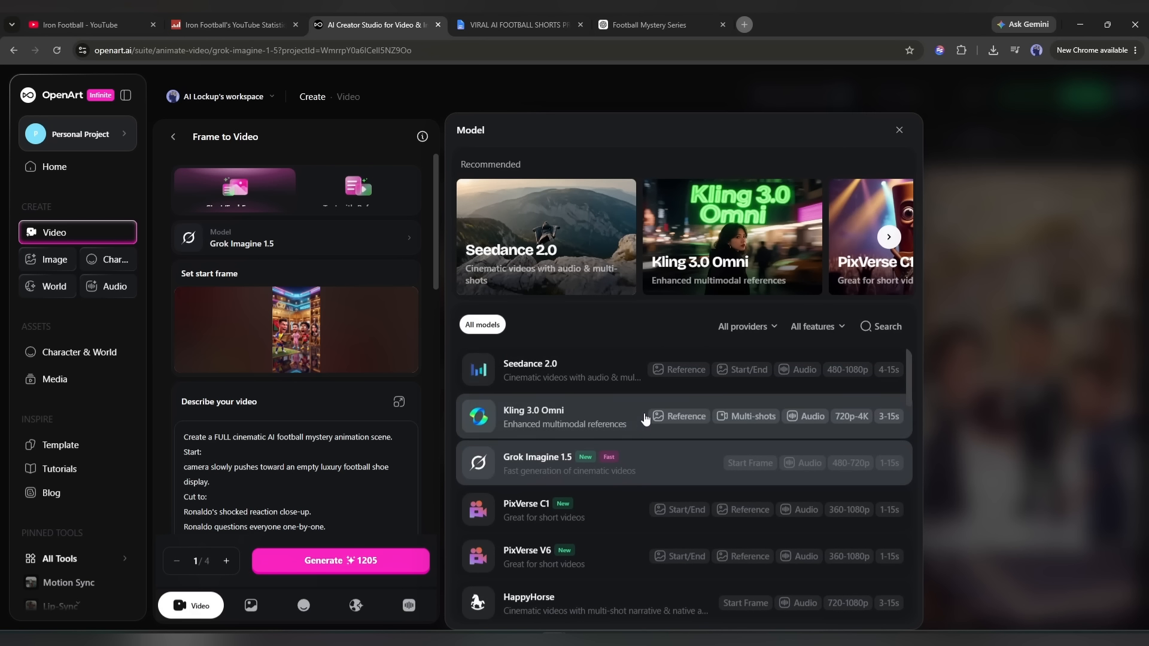
scroll(645, 417, "down", 7)
scroll(623, 497, "up", 5)
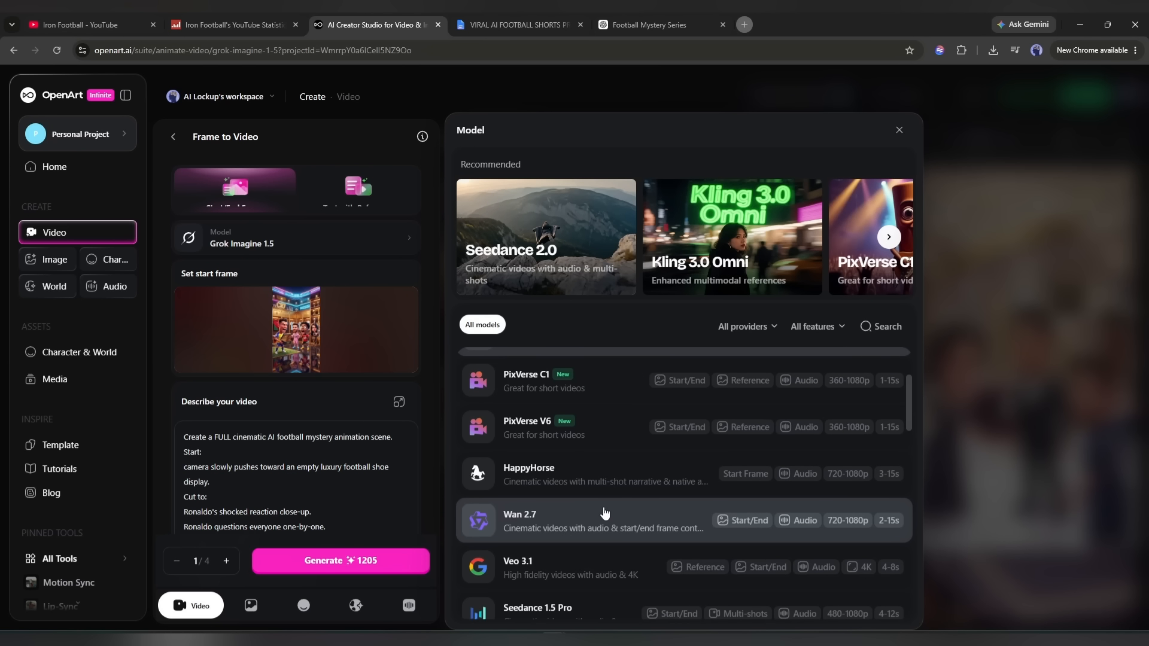
left_click(604, 524)
Step: Set the Wan 2.7 output to 720p and 15 s and generate the locker-room video
scroll(257, 419, "down", 10)
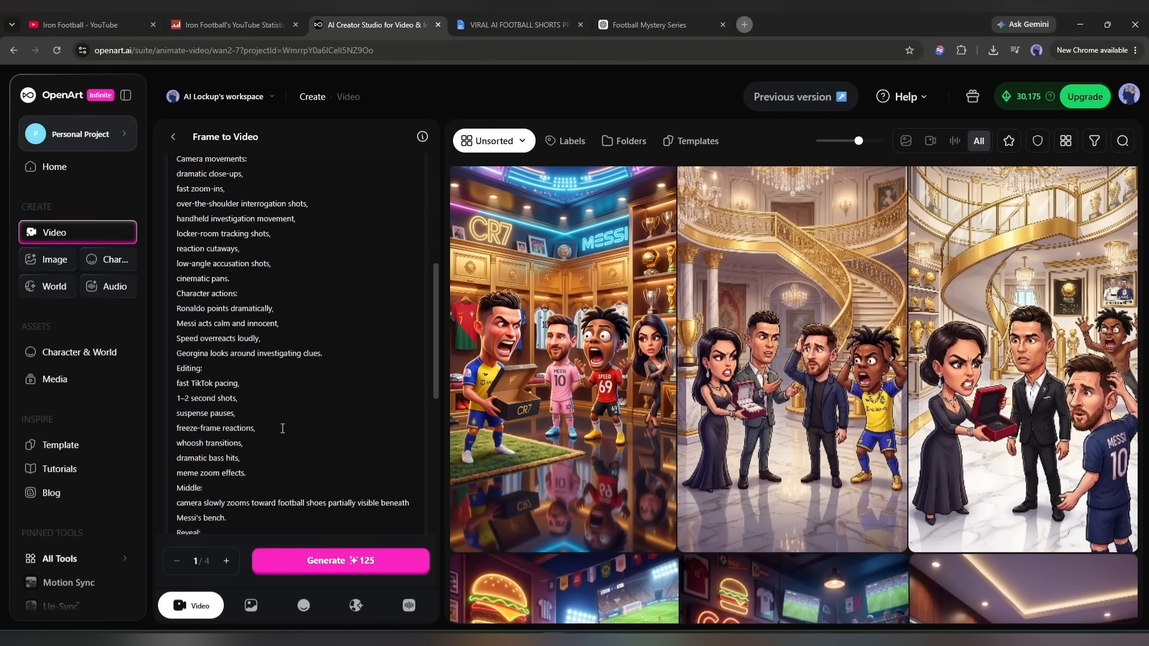
left_click(247, 514)
left_click(340, 560)
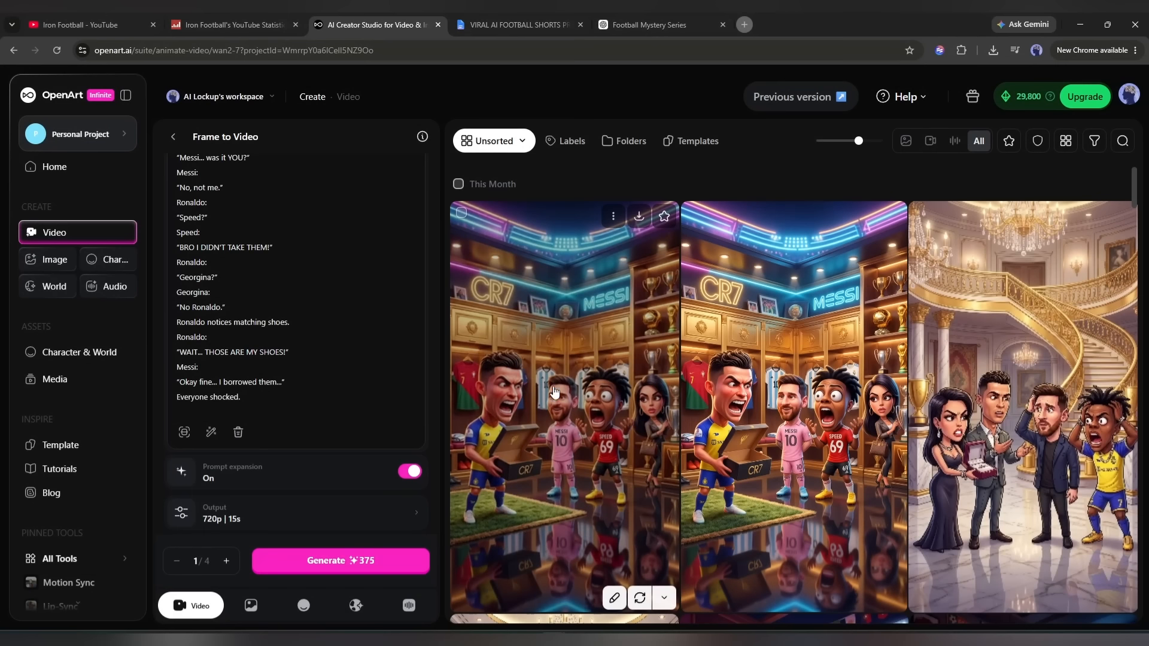
Step: Play the generated Wan 2.7 locker-room video at full size and return to the gallery
left_click(555, 392)
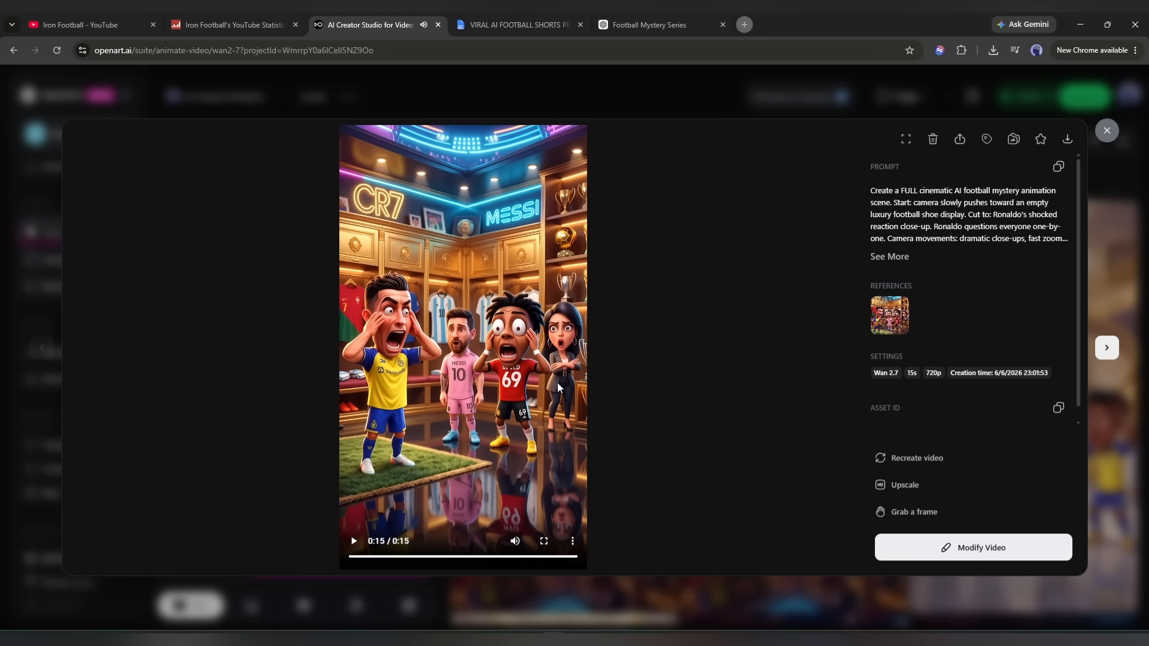
left_click(1107, 130)
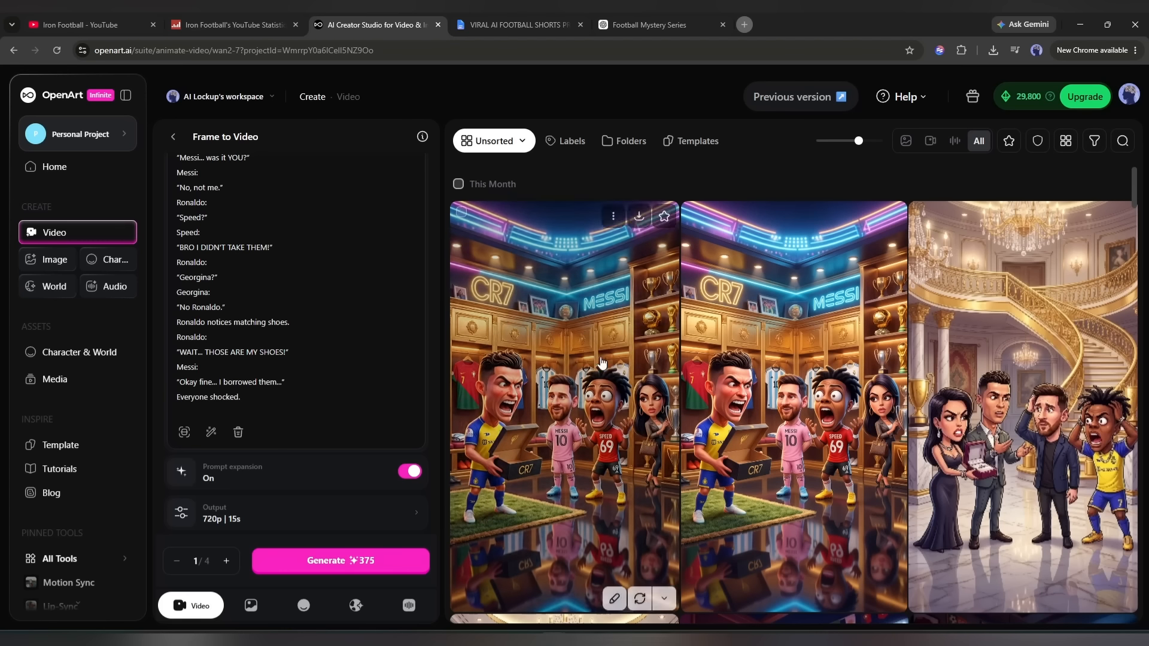
Step: Switch the video model from Wan 2.7 back to Grok Imagine 1.5
scroll(342, 358, "up", 10)
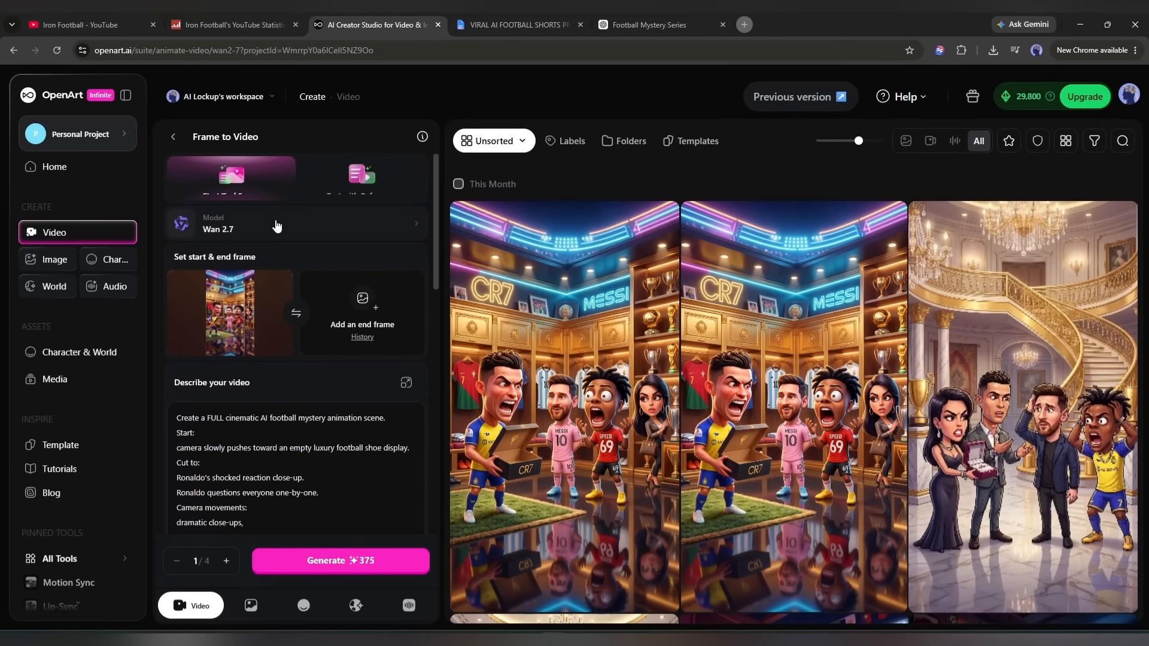
left_click(276, 226)
scroll(664, 443, "down", 2)
left_click(657, 412)
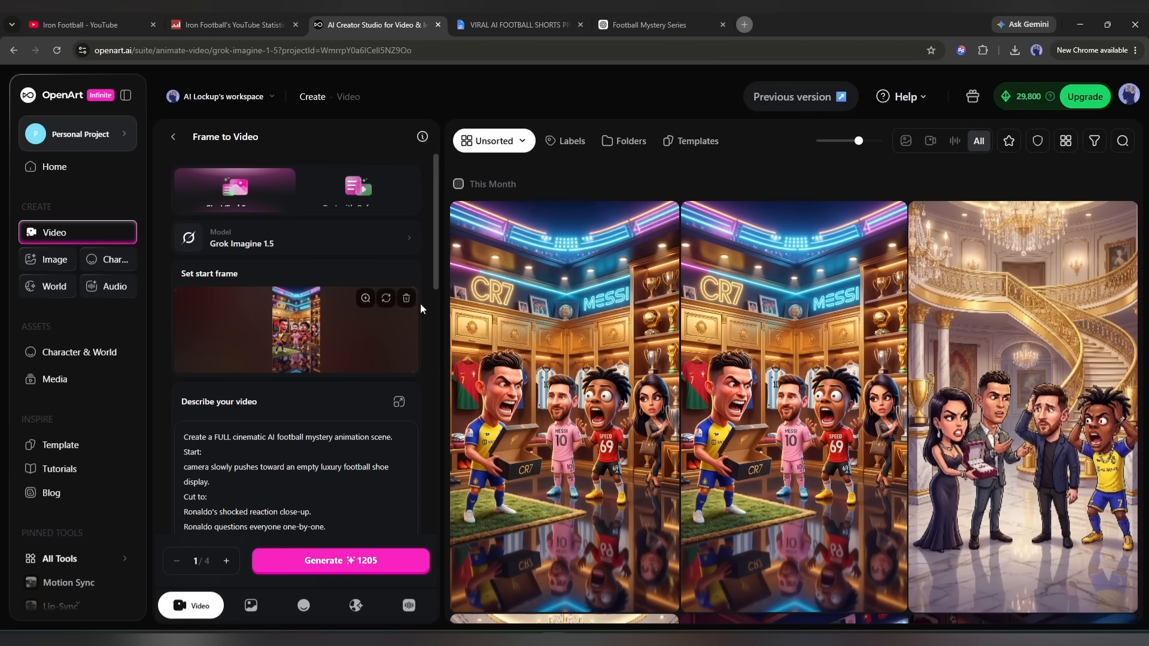
Step: Replace the start frame with the Stadium Grill burger restaurant image from the image history
left_click(406, 300)
left_click(296, 354)
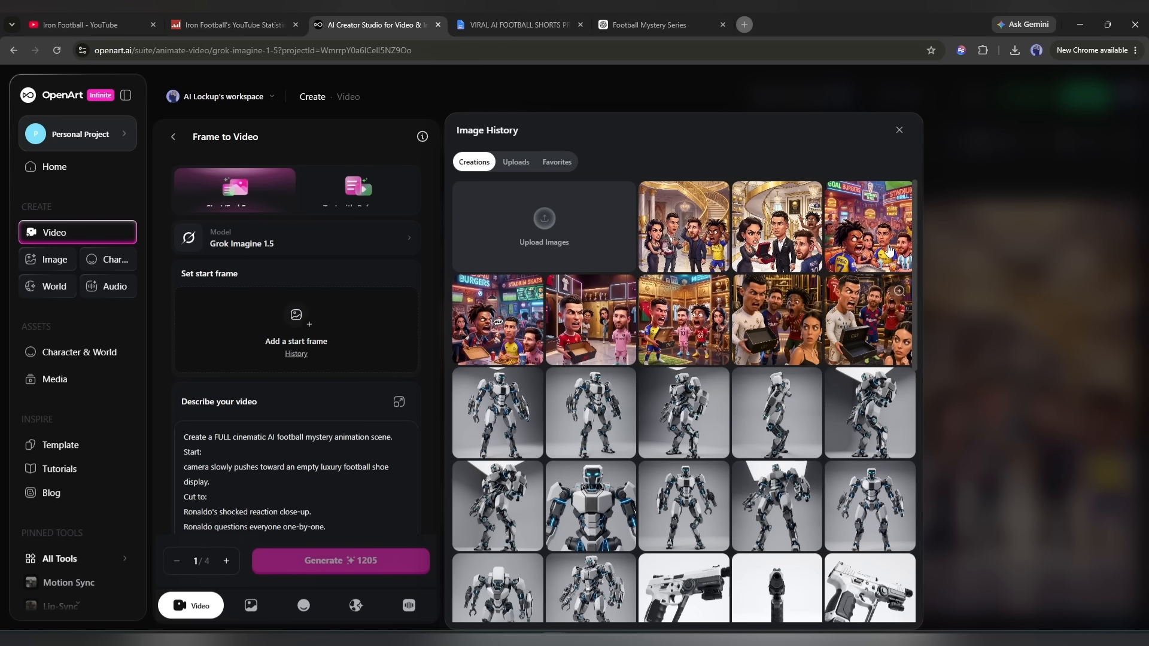
left_click(889, 251)
Step: Copy the burger mystery video prompt from the ChatGPT chat and replace the video description in OpenArt with it
left_click(649, 25)
scroll(375, 231, "down", 4)
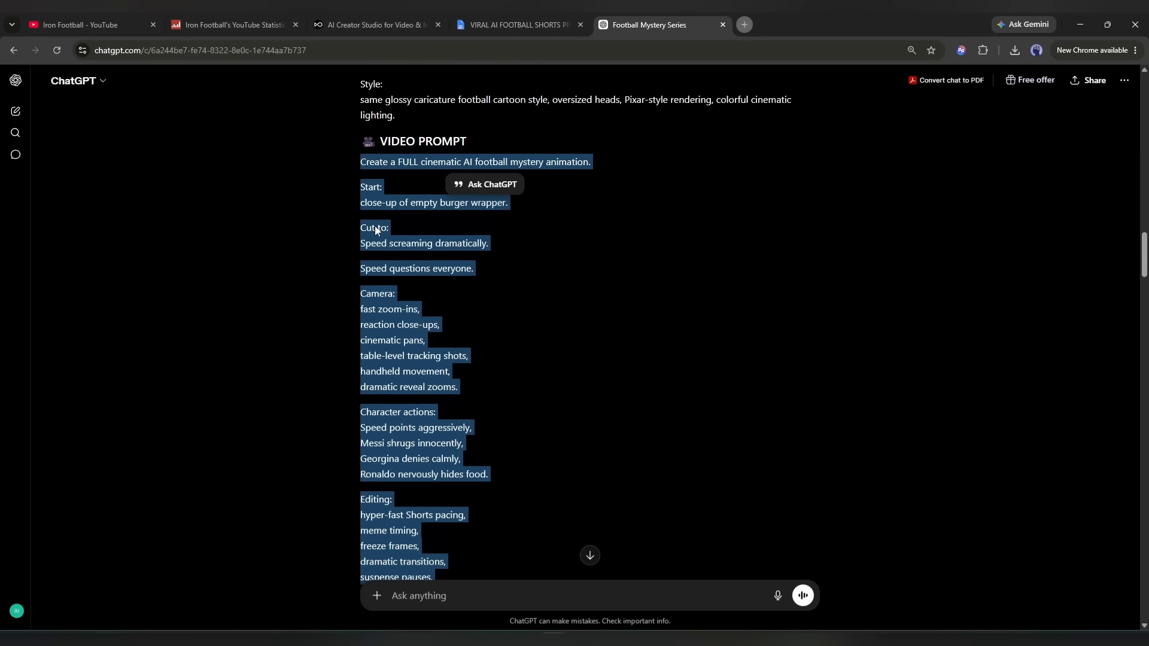
right_click(376, 231)
left_click(395, 216)
left_click(388, 24)
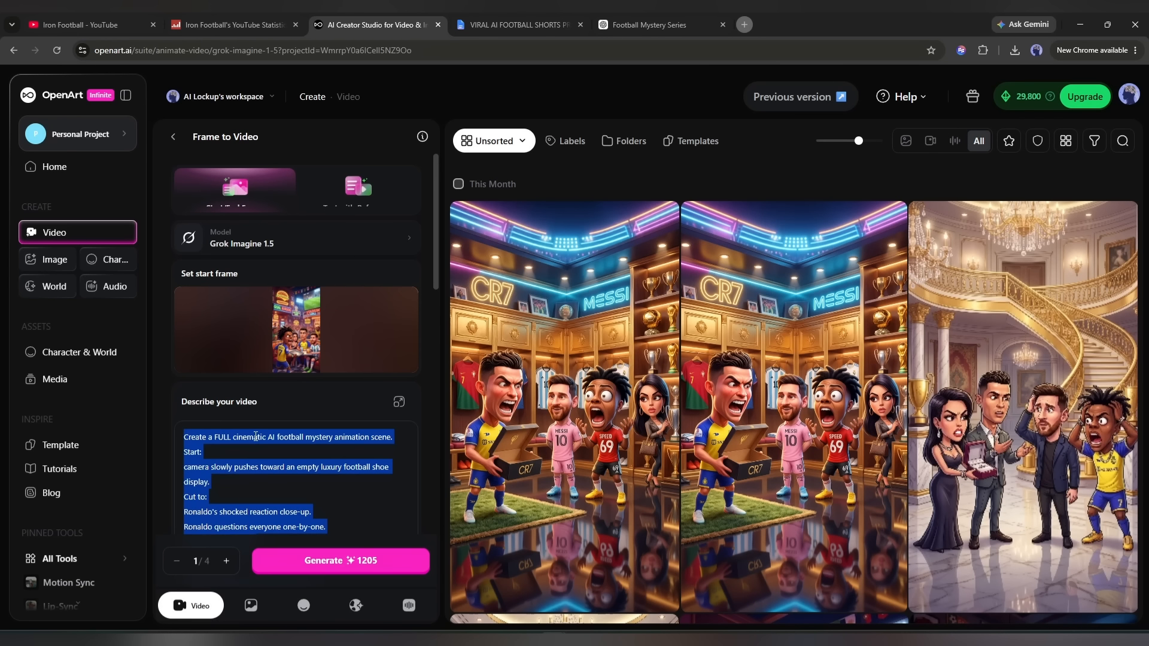
key("ctrl+v")
Step: Generate the burger restaurant video with Grok Imagine 1.5 at 720p and 15 s
scroll(255, 436, "down", 10)
left_click(296, 505)
left_click(351, 561)
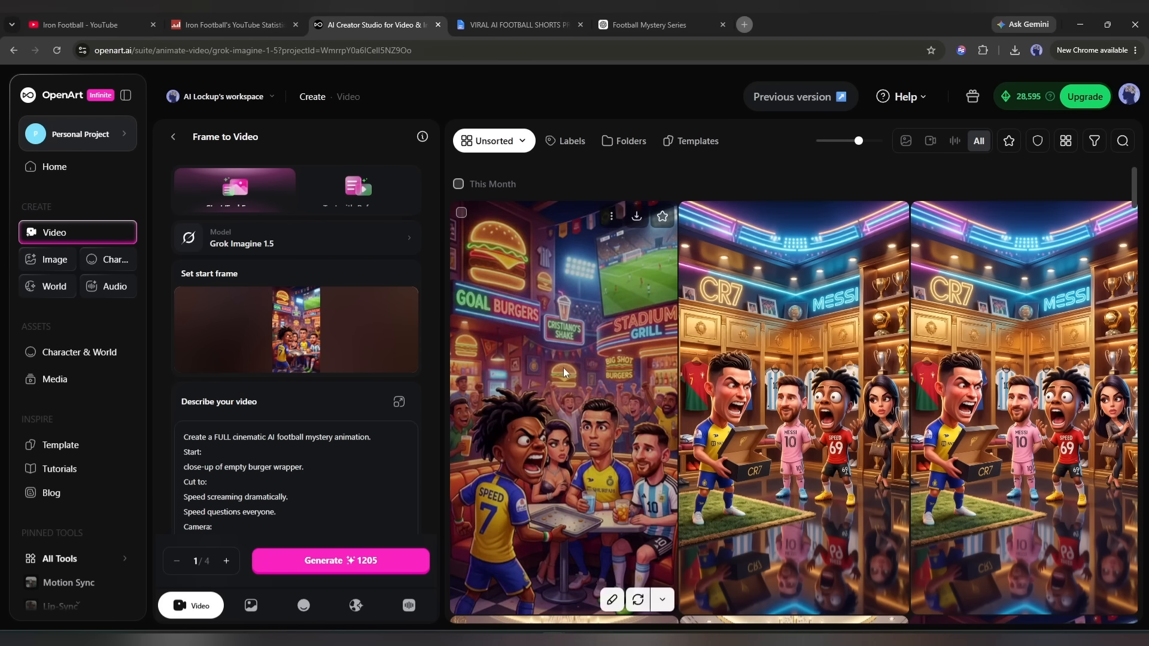
Step: Play the generated burger restaurant video at full size and return to the start of the gallery
left_click(562, 368)
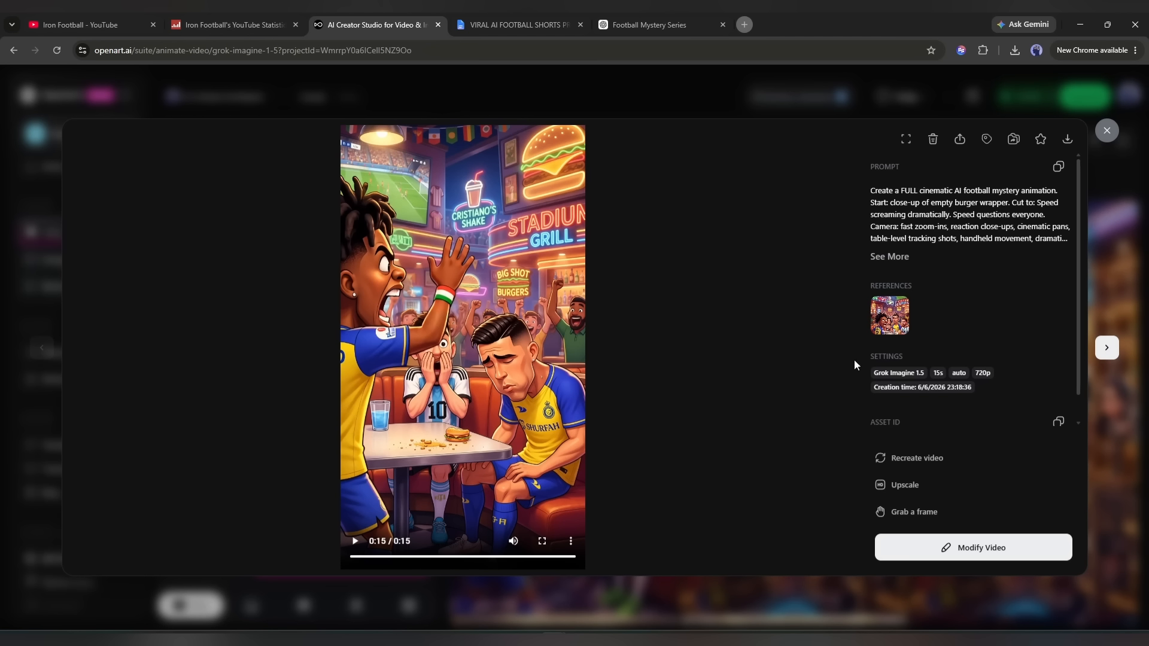
left_click(1107, 131)
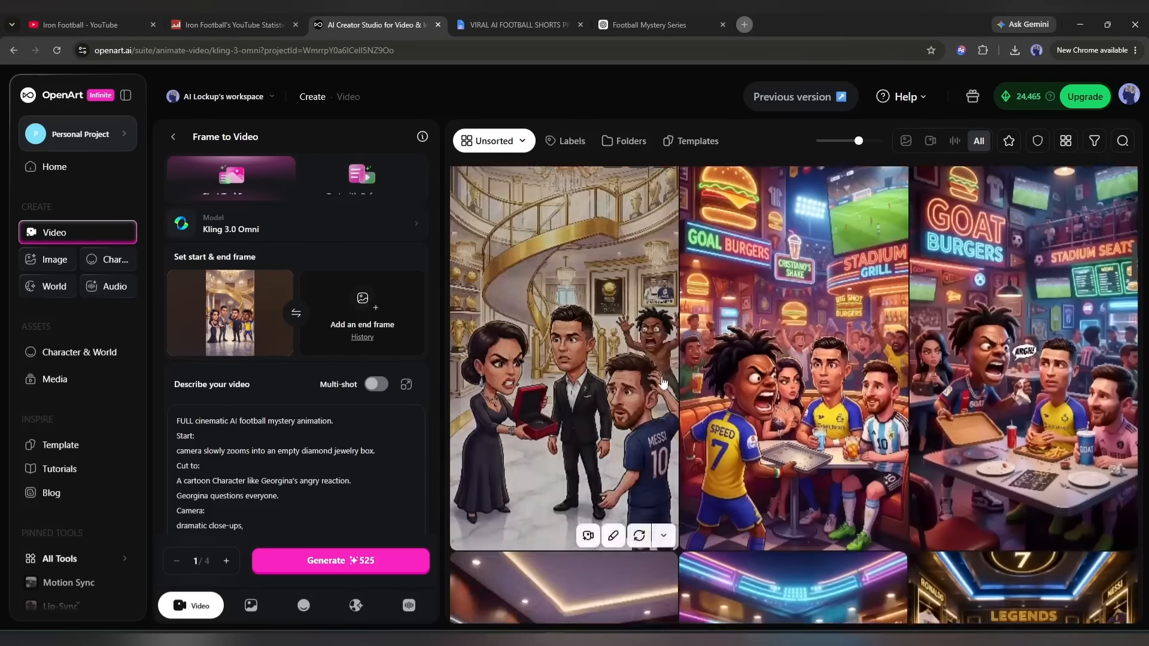
scroll(663, 383, "up", 10)
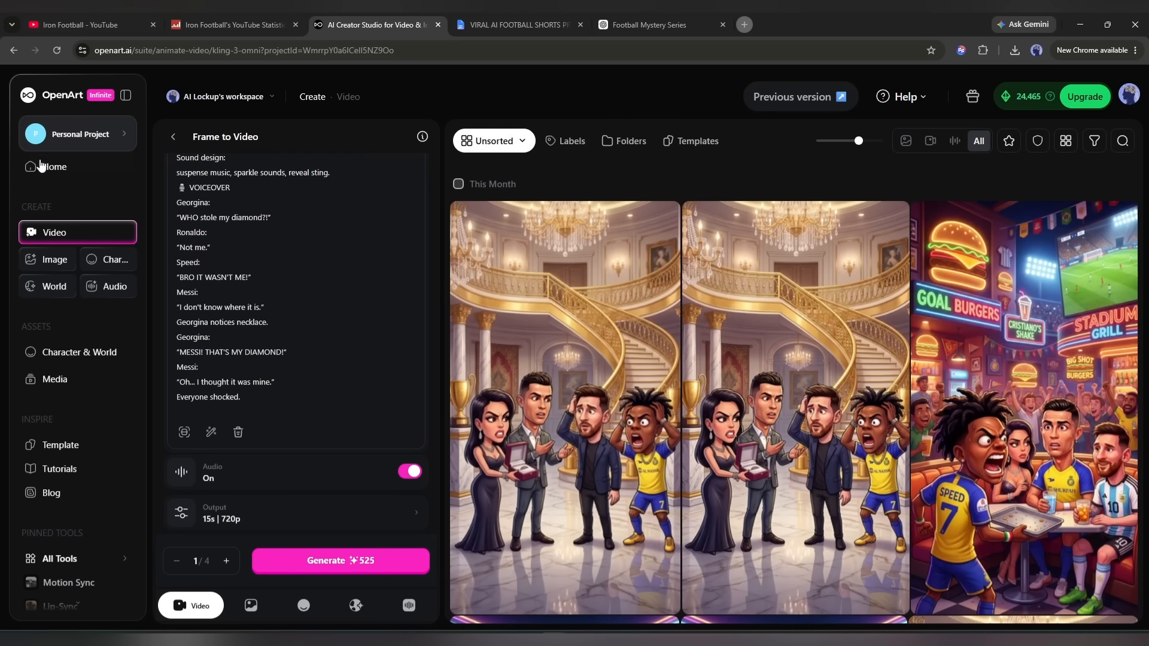
Step: Open the Smart Shot tool from the OpenArt home page to view its options, and return to the home page
left_click(42, 166)
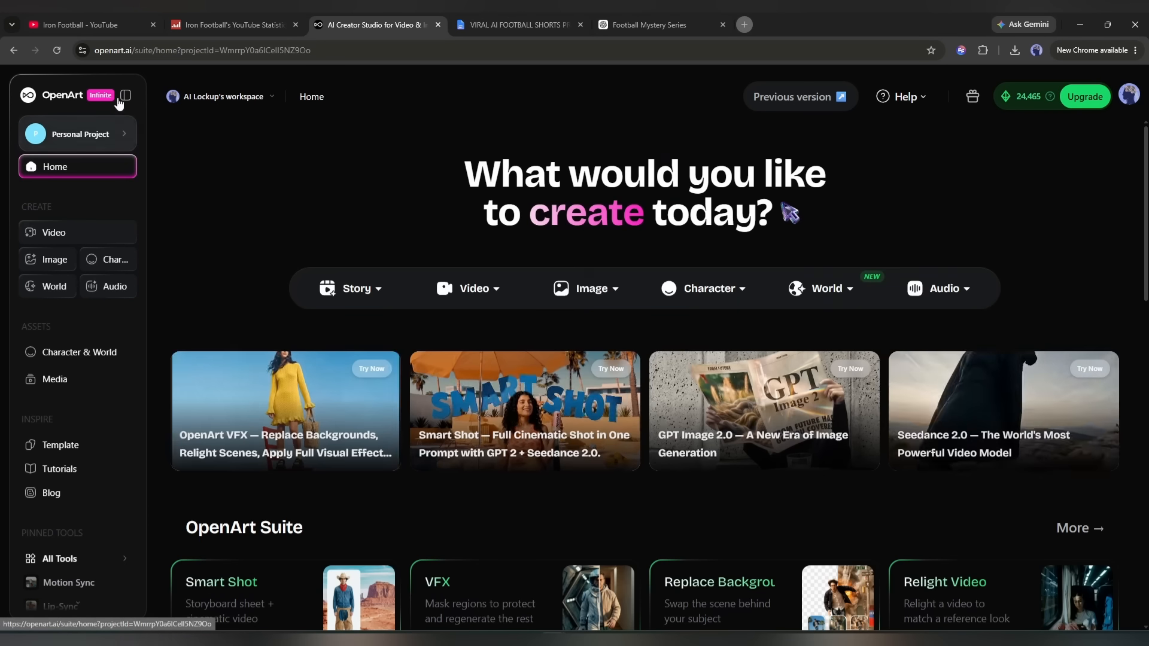
scroll(232, 278, "down", 3)
left_click(240, 473)
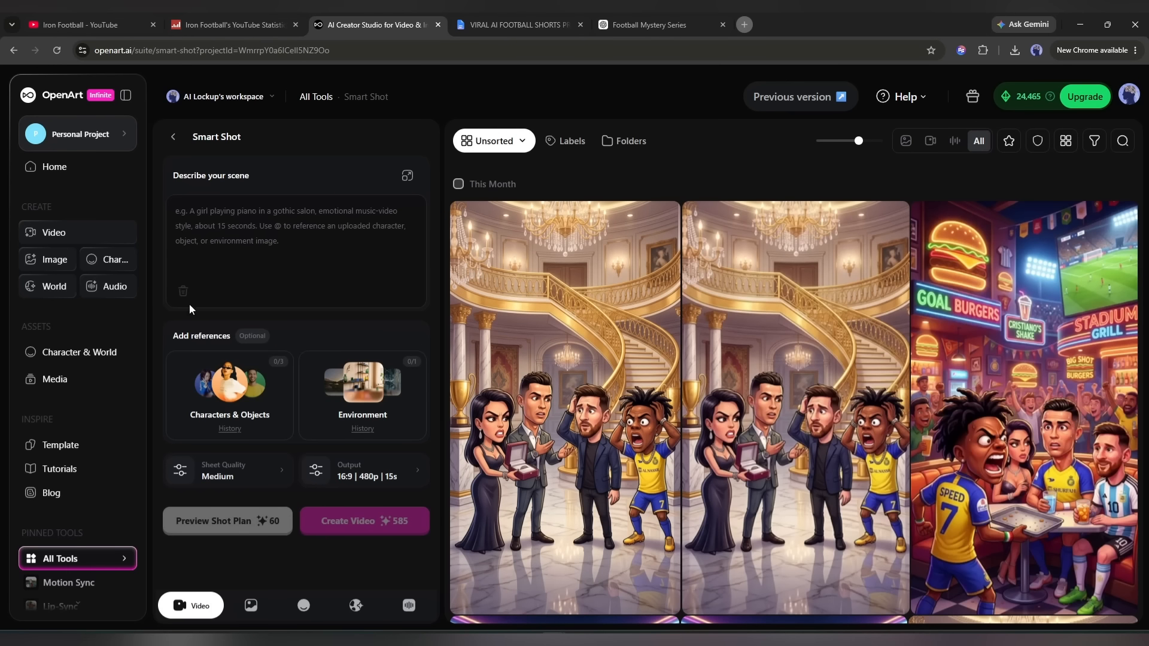
left_click(13, 50)
Step: Look through the home page's OpenArt Suite tools, latest AI models and template examples, and return to its beginning
scroll(921, 492, "down", 5)
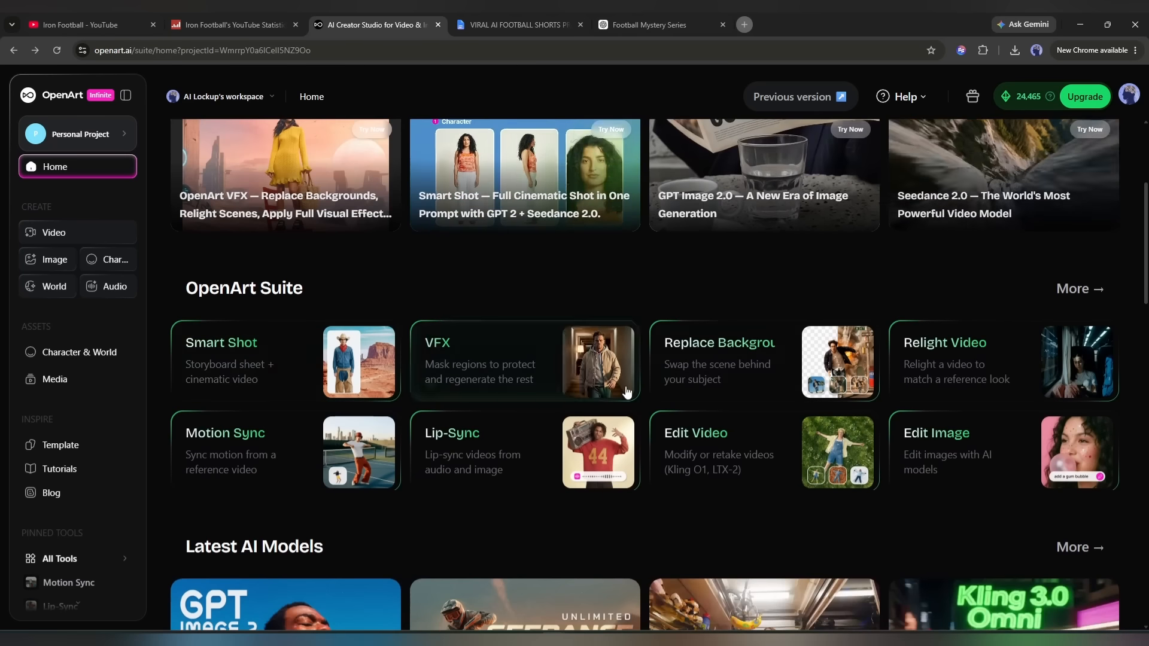
scroll(367, 371, "down", 20)
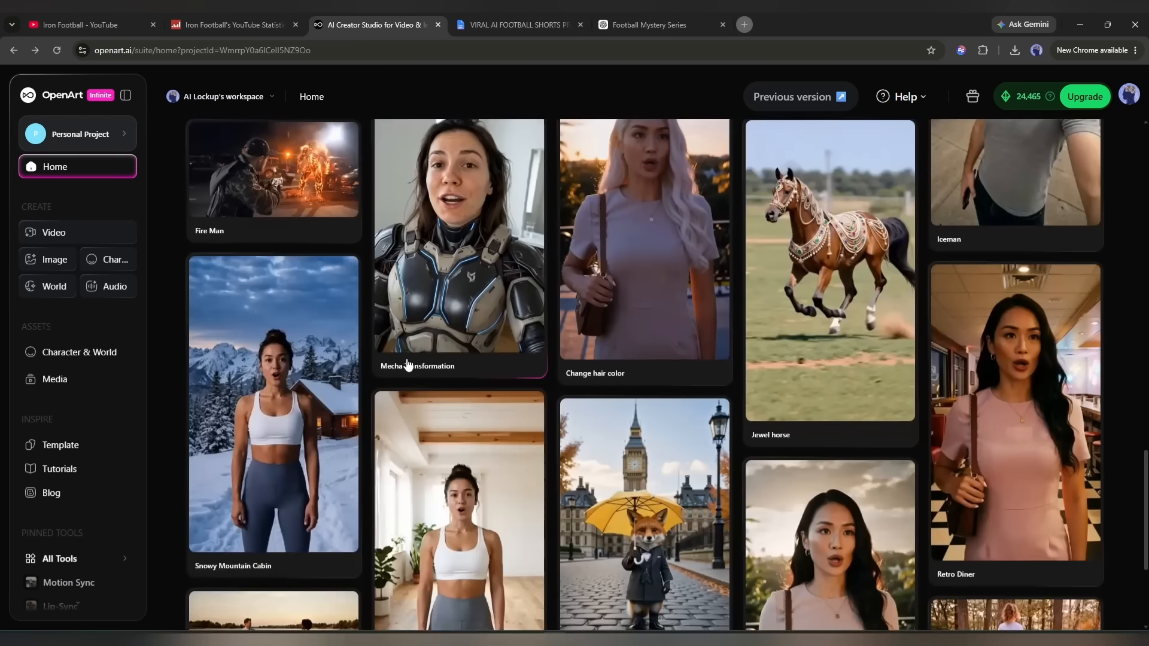
scroll(397, 376, "down", 10)
scroll(359, 299, "up", 5)
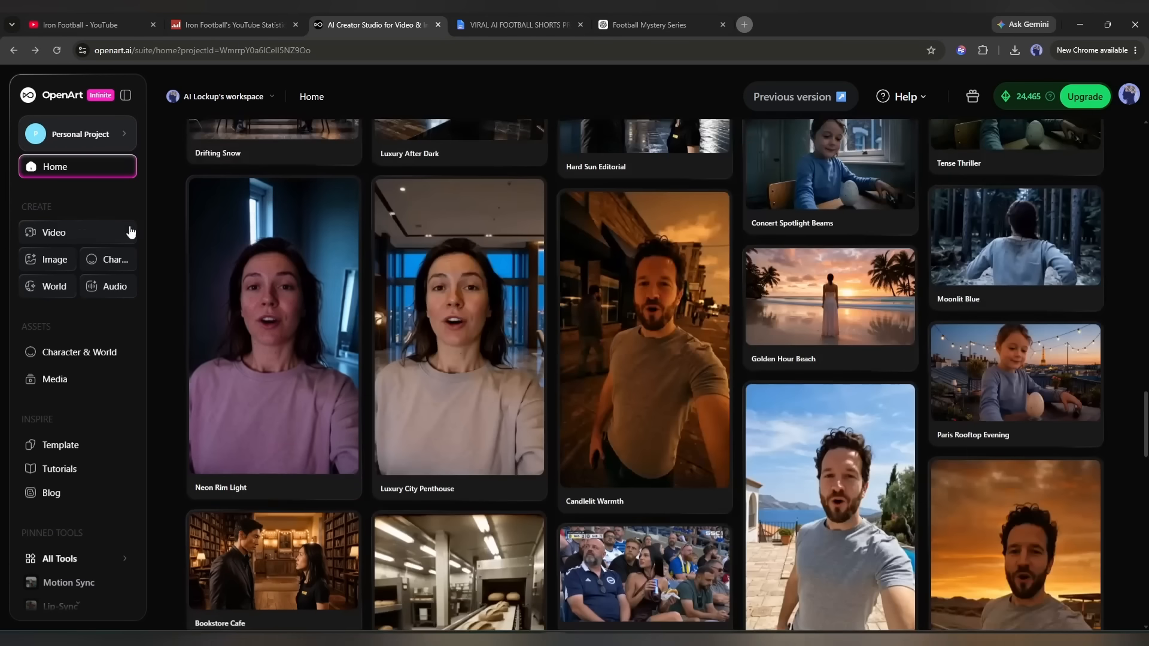
left_click(104, 234)
left_click(60, 106)
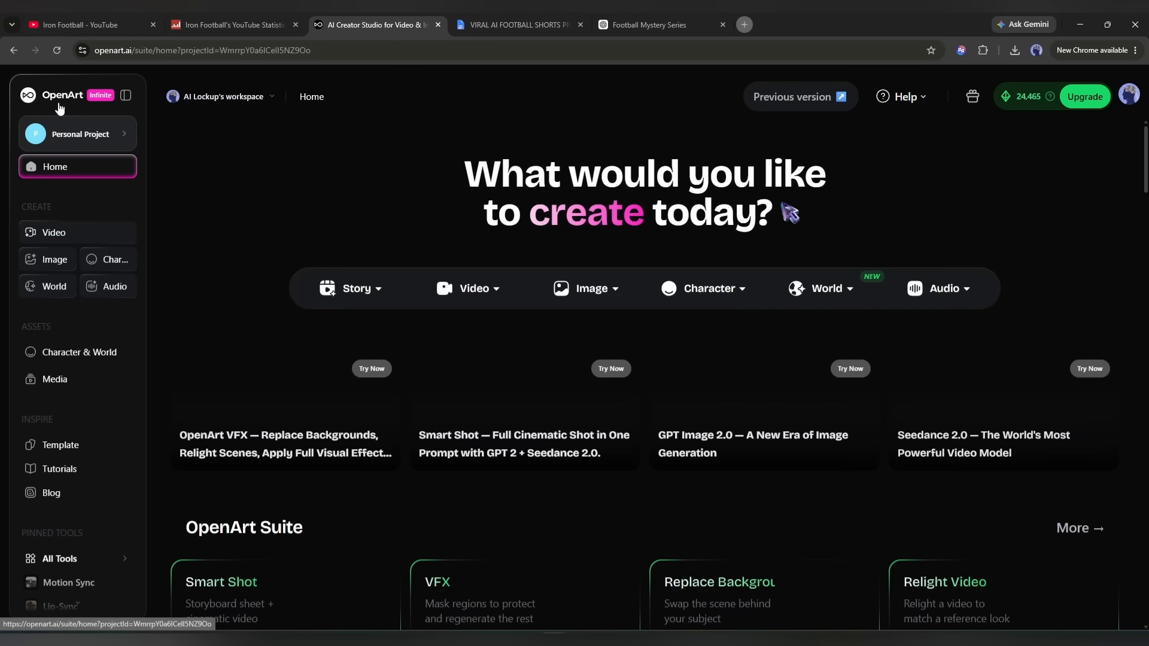